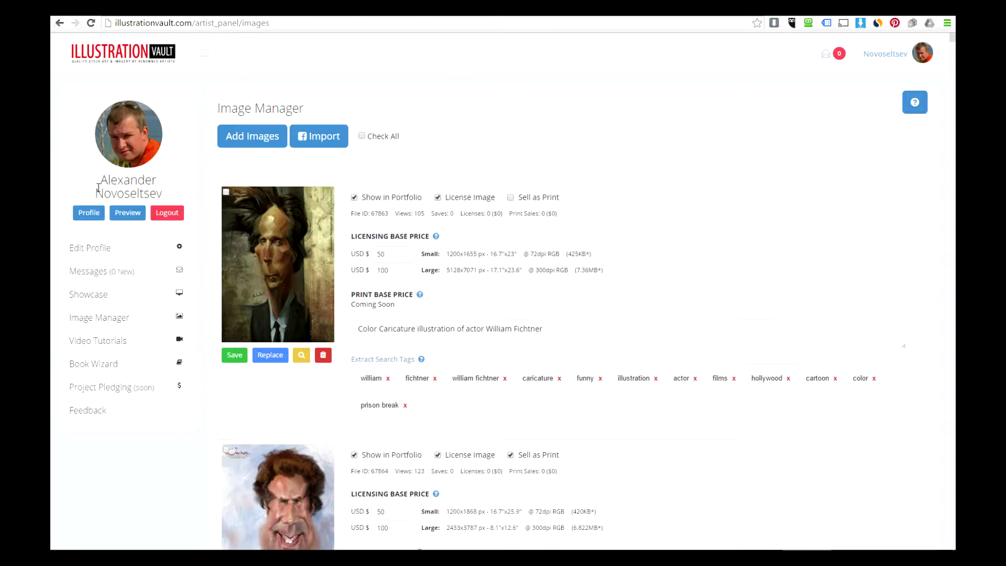
- Look through the portfolio image list and read the information about importing artwork from Facebook
{"action": "scroll", "coordinate": [491, 249], "scroll_direction": "down", "scroll_amount": 6}
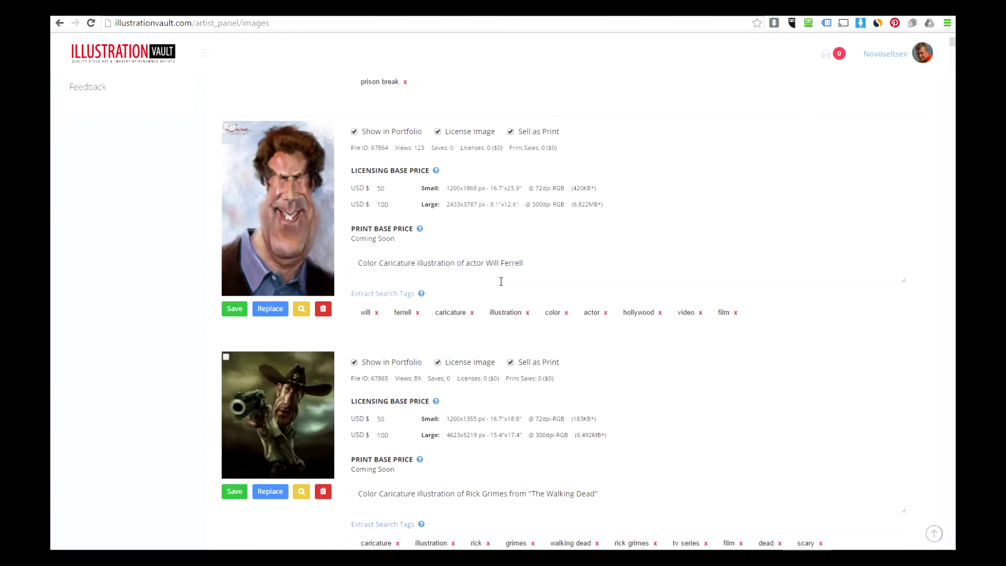
{"action": "mouse_move", "coordinate": [952, 42]}
{"action": "left_mouse_down"}
{"action": "mouse_move", "coordinate": [953, 157]}
{"action": "mouse_move", "coordinate": [952, 37]}
{"action": "left_mouse_up"}
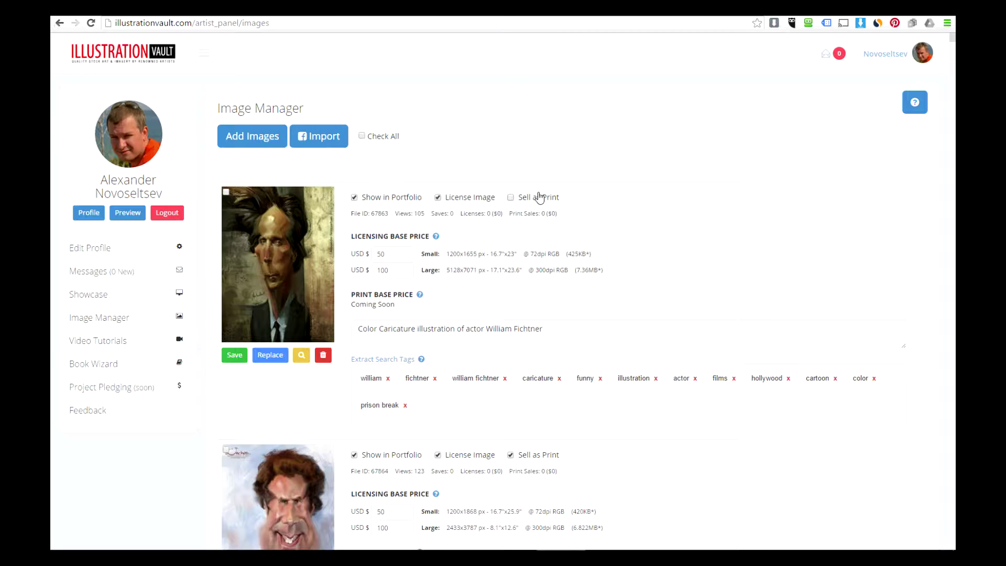
{"action": "left_click", "coordinate": [323, 139]}
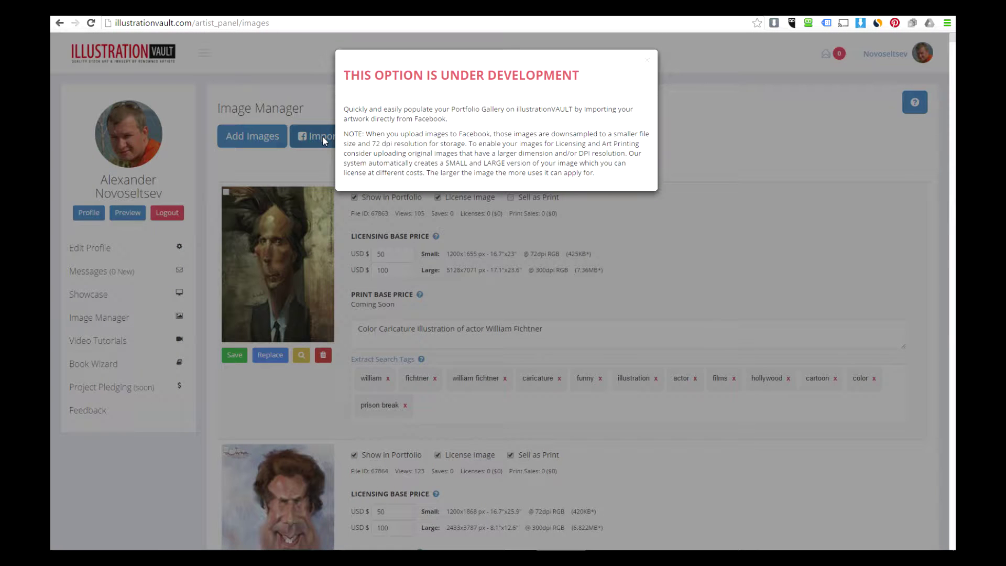
{"action": "triple_click", "coordinate": [647, 58]}
{"action": "left_click", "coordinate": [648, 61]}
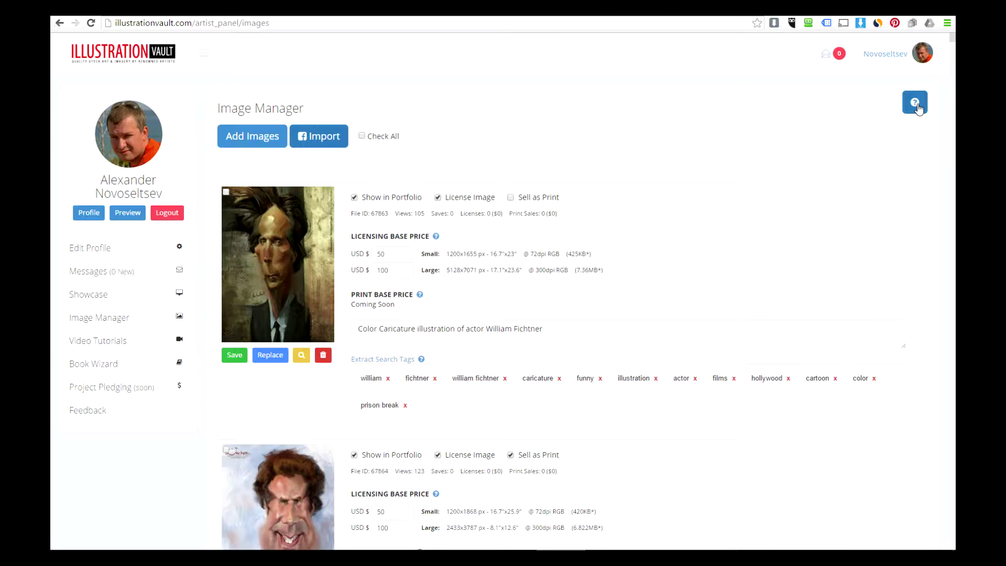
- Read the Image Manager help and open the magnified view of the William Fichtner caricature
{"action": "left_click", "coordinate": [916, 105]}
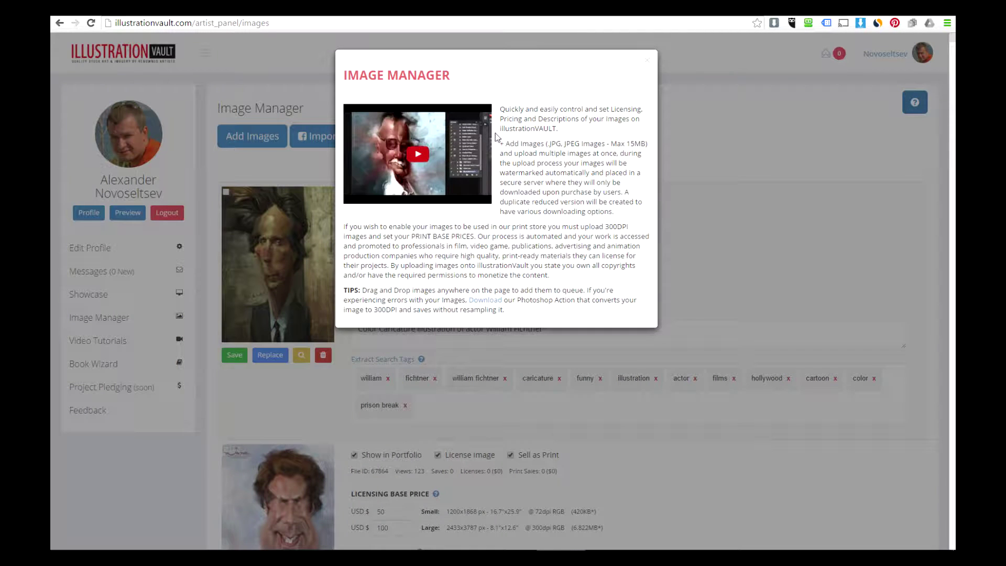
{"action": "left_click", "coordinate": [647, 61]}
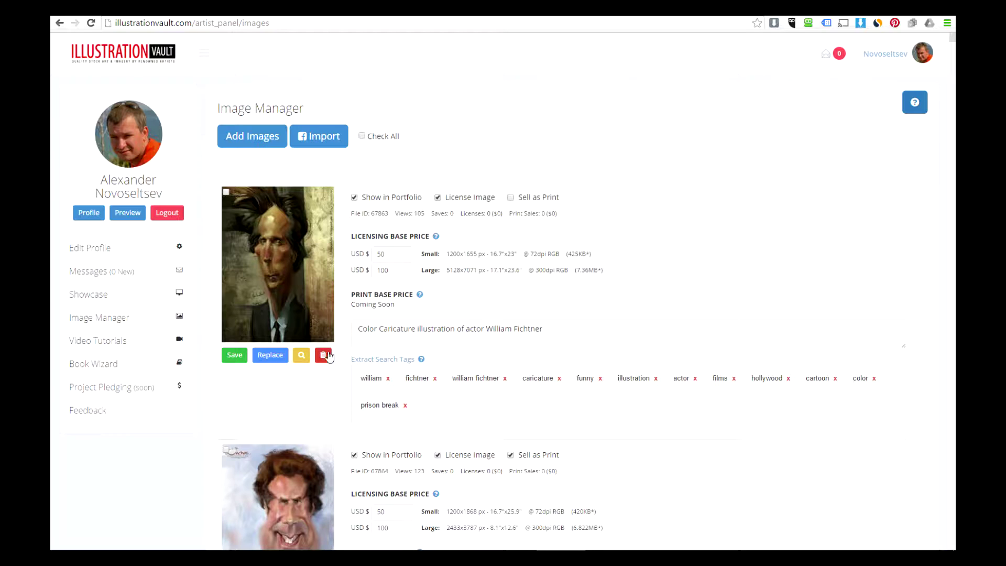
{"action": "left_click", "coordinate": [301, 359]}
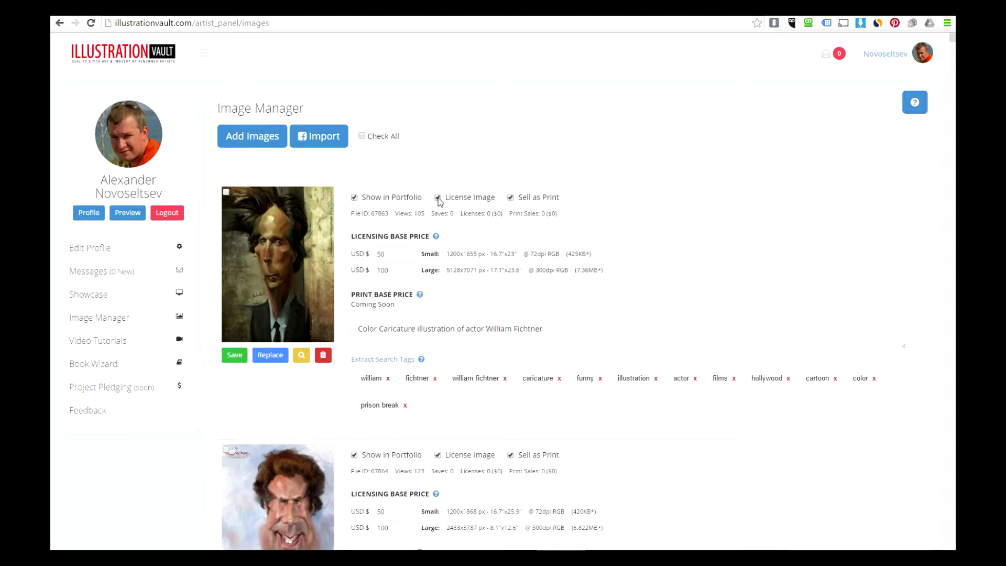
- Disable License Image and Sell as Print for the William Fichtner caricature, save it and reload the Image Manager
{"action": "left_click", "coordinate": [438, 198]}
{"action": "left_click", "coordinate": [511, 197]}
{"action": "left_click", "coordinate": [228, 361]}
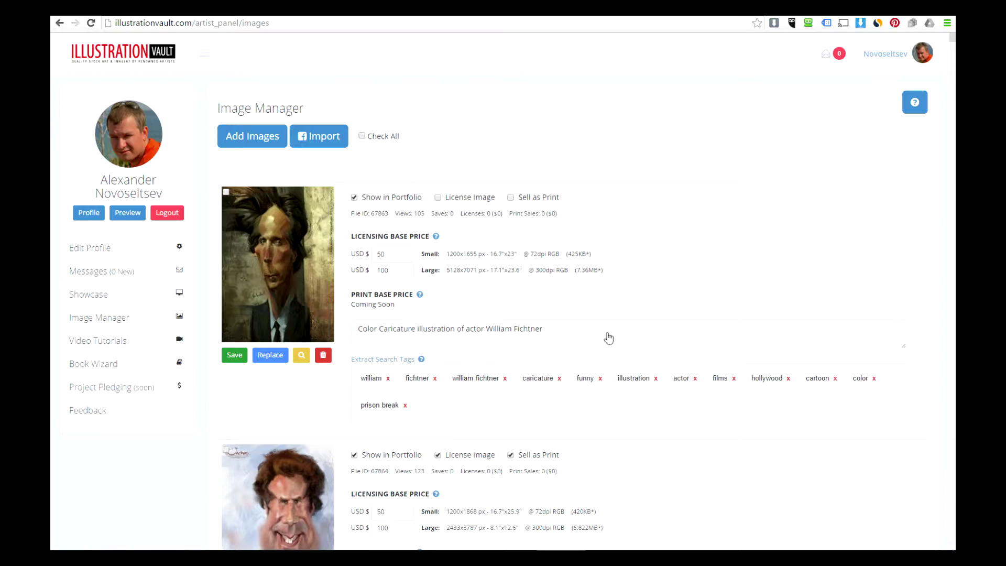
{"action": "right_click", "coordinate": [652, 217]}
{"action": "left_click", "coordinate": [679, 250]}
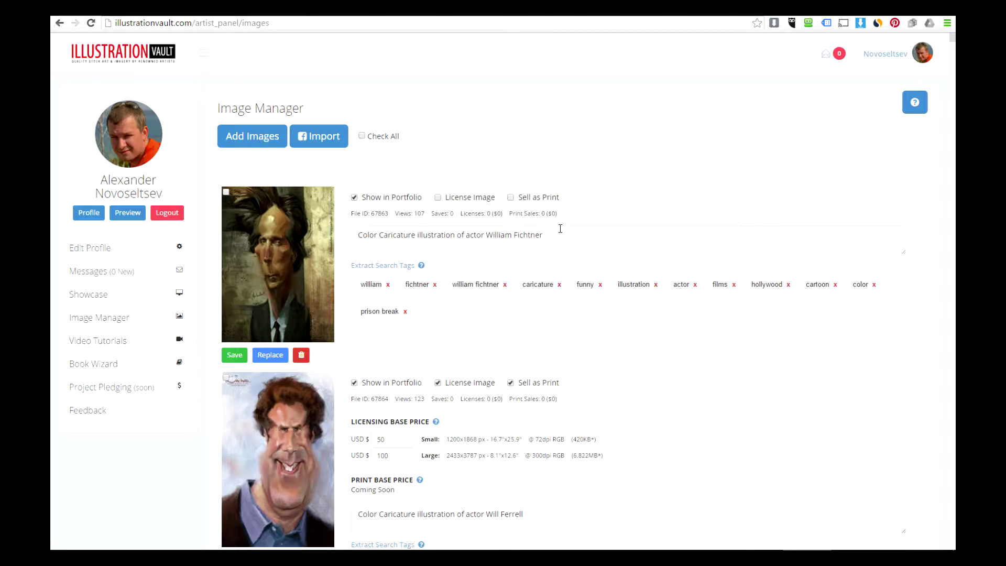
{"action": "left_click_drag", "start_coordinate": [561, 231], "coordinate": [522, 235]}
{"action": "key", "text": "ctrl+a"}
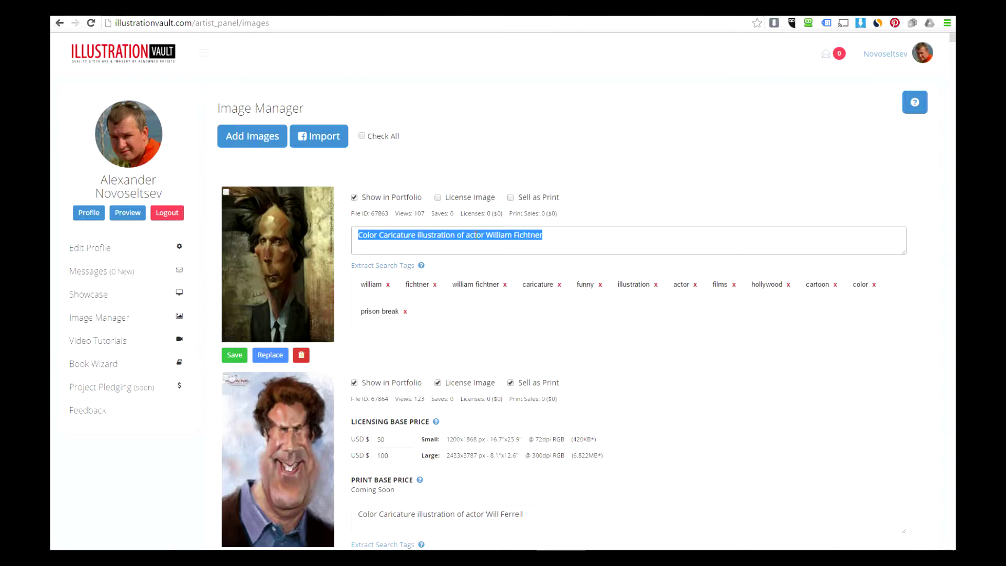
{"action": "left_click", "coordinate": [566, 239]}
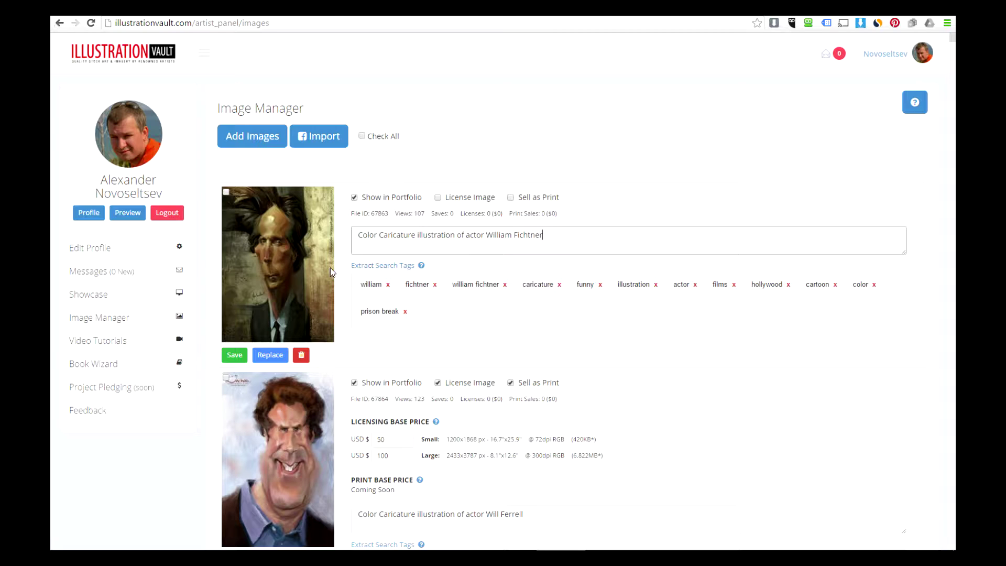
- Preview the public artist profile and look through its showcase slides
{"action": "left_click", "coordinate": [127, 215]}
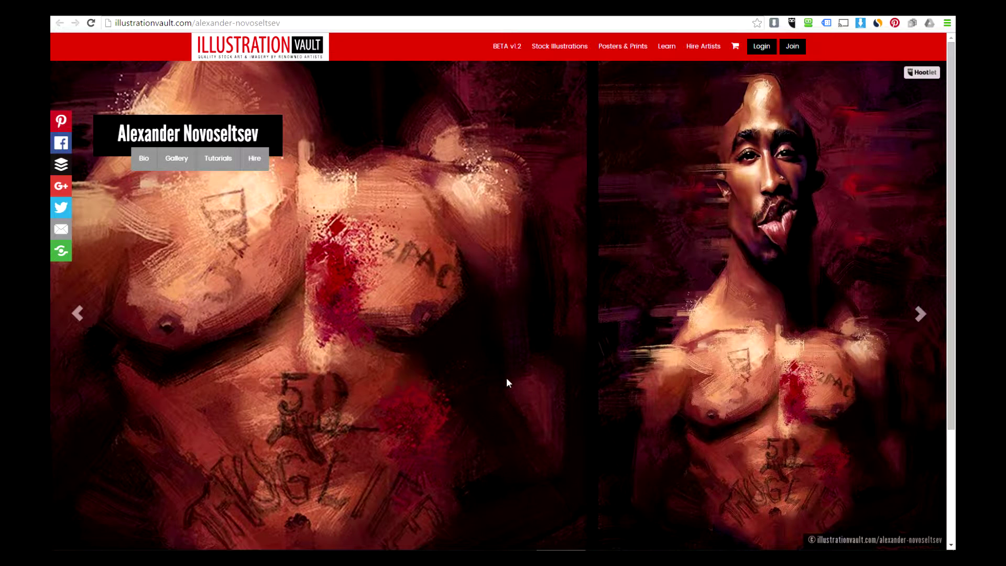
{"action": "left_click", "coordinate": [922, 318]}
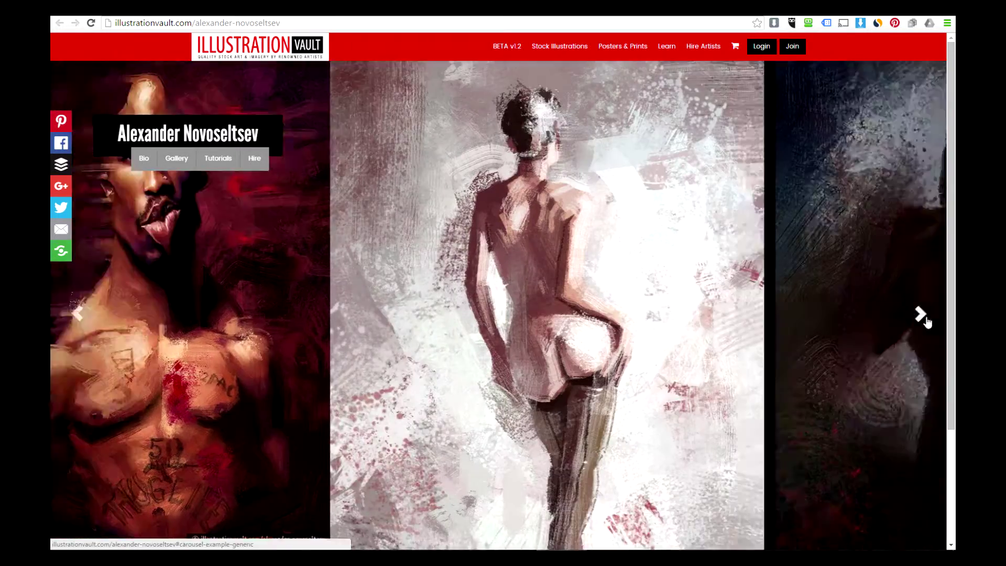
{"action": "left_click", "coordinate": [925, 319]}
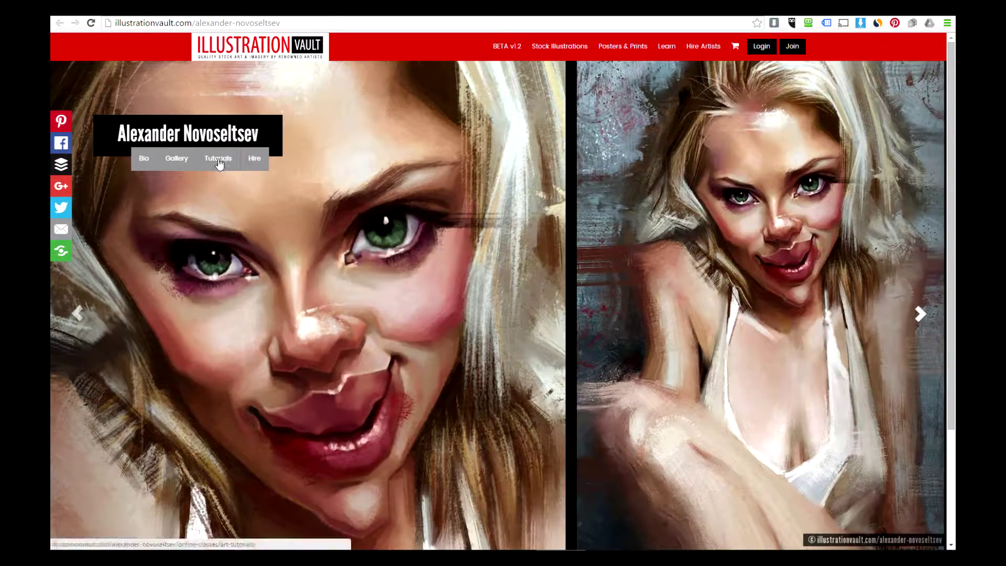
- Open the artist's bio page and view the portfolio gallery of stock illustrations and art prints
{"action": "left_click", "coordinate": [146, 162]}
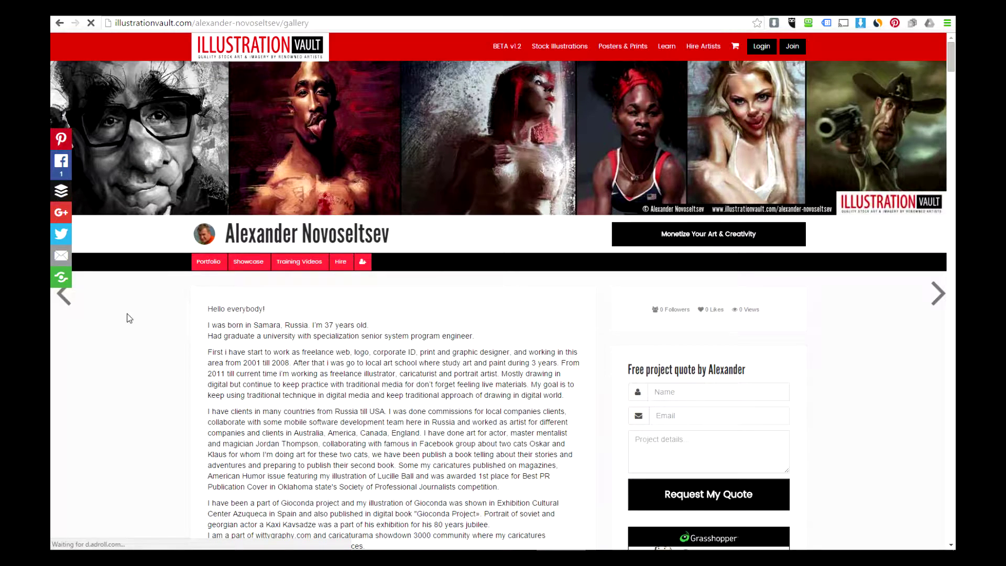
{"action": "scroll", "coordinate": [136, 249], "scroll_direction": "down", "scroll_amount": 7}
{"action": "scroll", "coordinate": [136, 246], "scroll_direction": "down", "scroll_amount": 10}
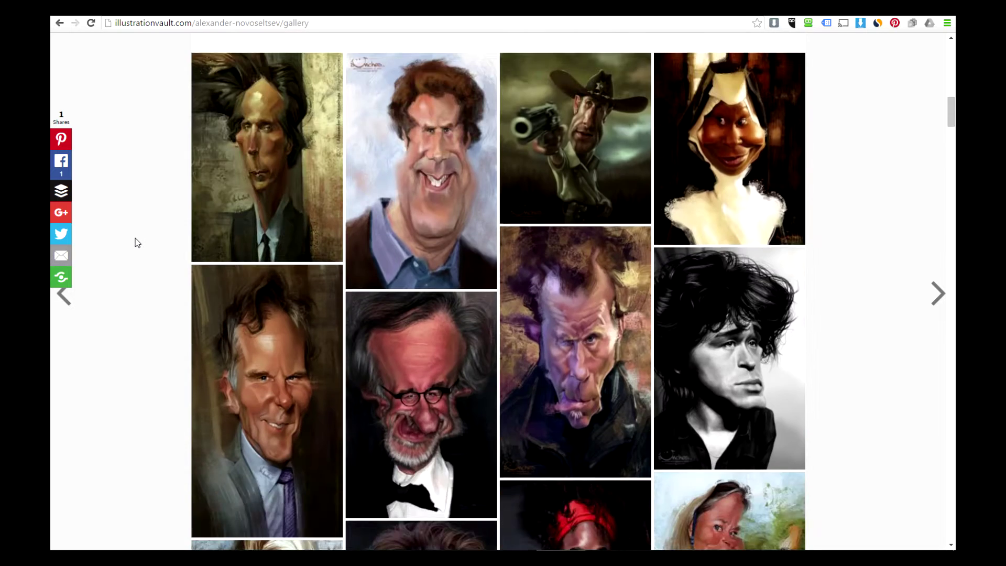
{"action": "scroll", "coordinate": [134, 241], "scroll_direction": "up", "scroll_amount": 2}
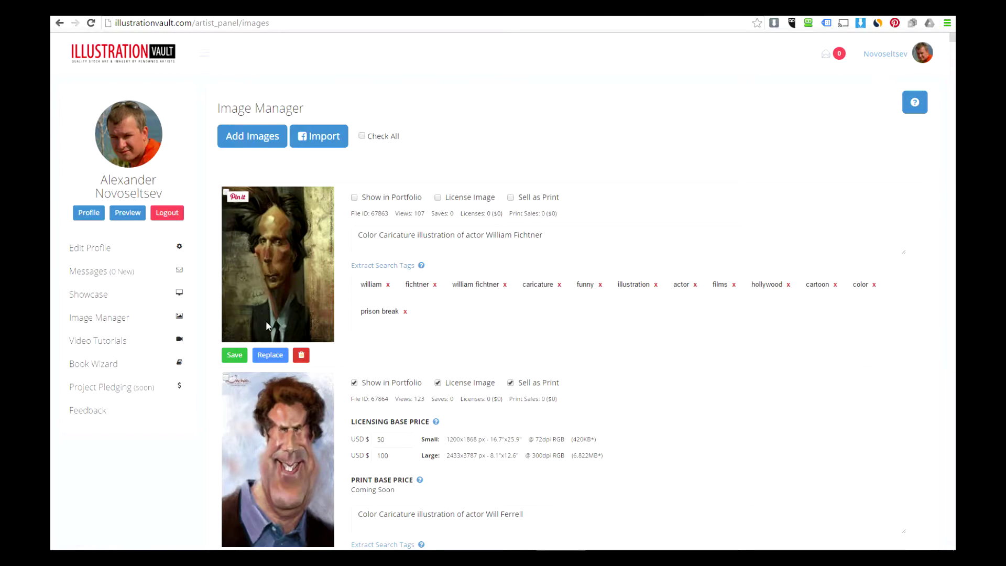
- Save the William Fichtner caricature with Show in Portfolio disabled and reload the public gallery
{"action": "left_click", "coordinate": [234, 355]}
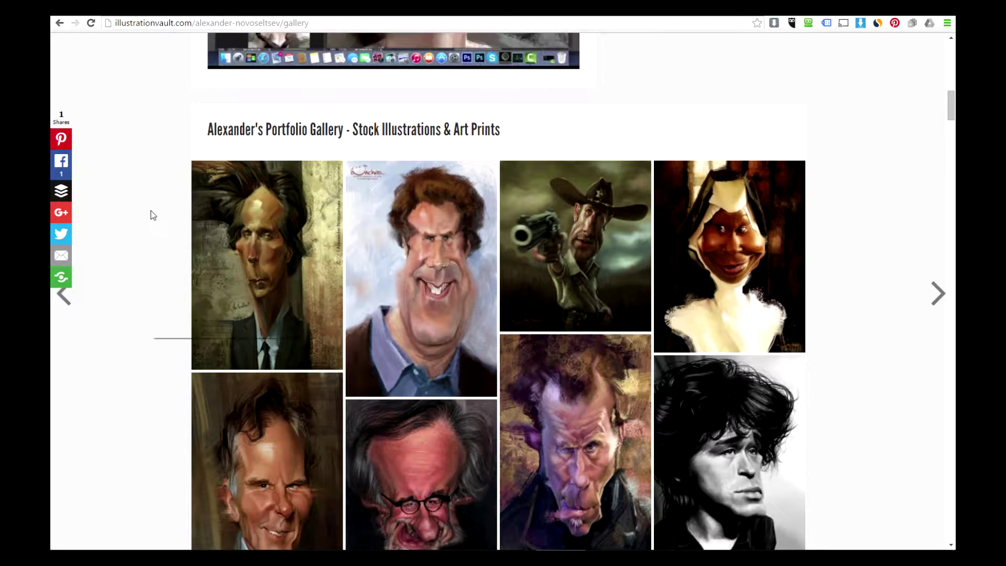
{"action": "right_click", "coordinate": [151, 209]}
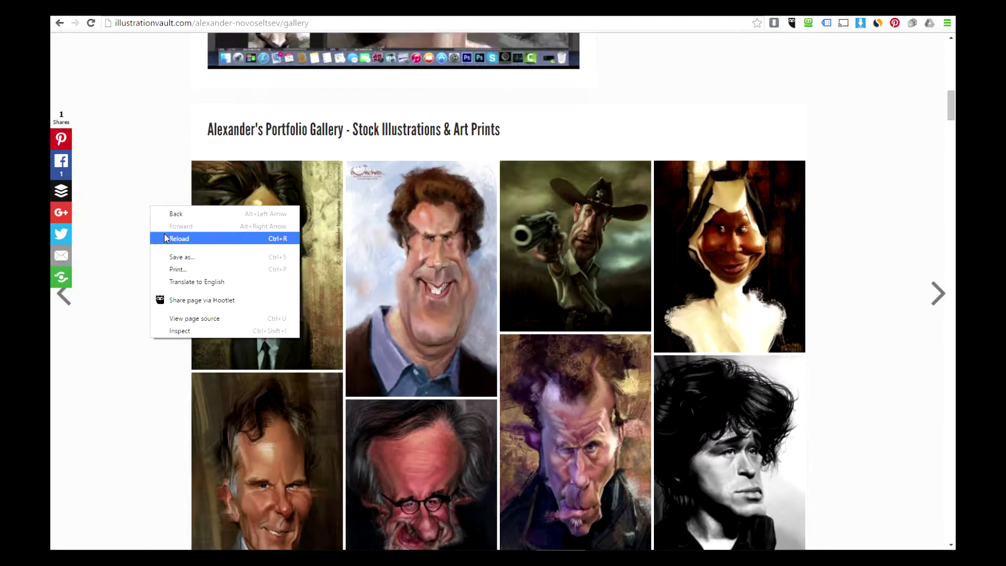
{"action": "left_click", "coordinate": [173, 239]}
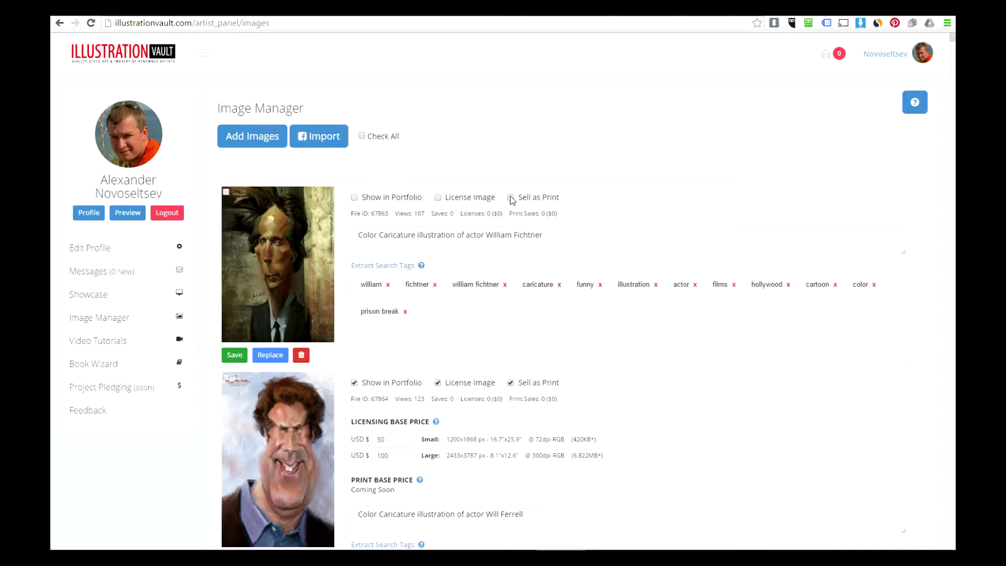
- Enable Show in Portfolio, License Image and Sell as Print for the William Fichtner caricature, save it, and clear its description
{"action": "left_click", "coordinate": [354, 197]}
{"action": "left_click", "coordinate": [437, 197]}
{"action": "left_click", "coordinate": [510, 197]}
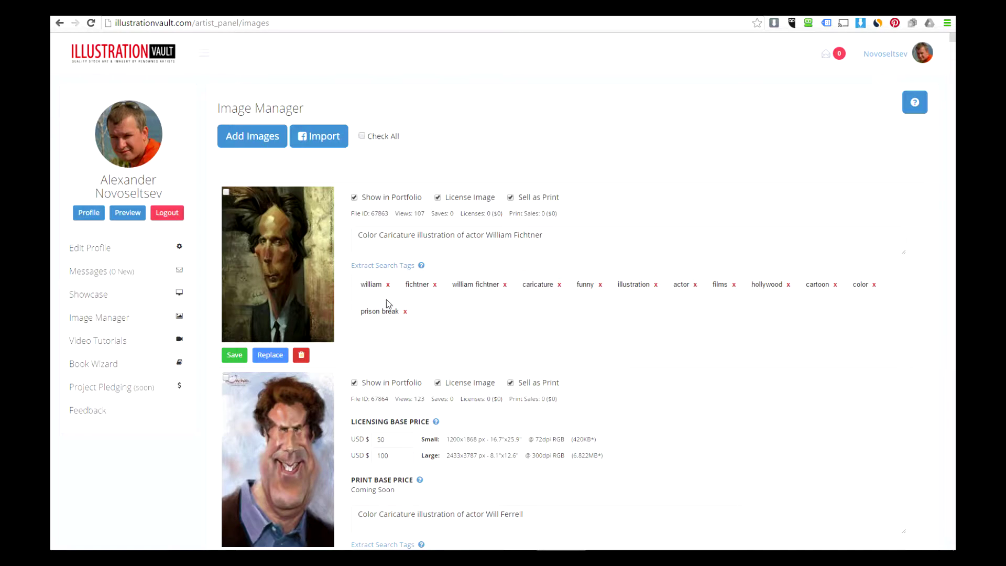
{"action": "left_click", "coordinate": [241, 355]}
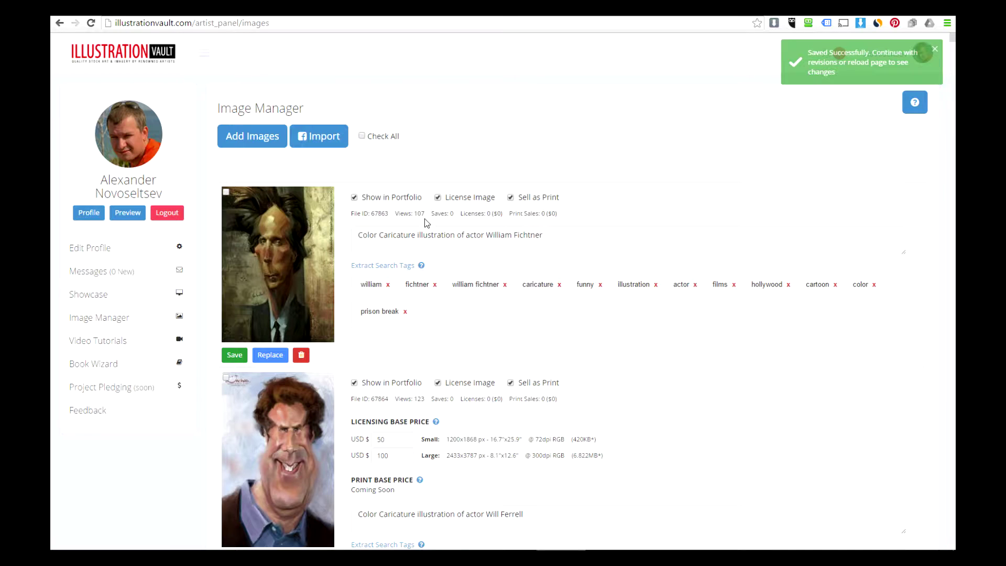
{"action": "left_click_drag", "start_coordinate": [554, 236], "coordinate": [287, 206]}
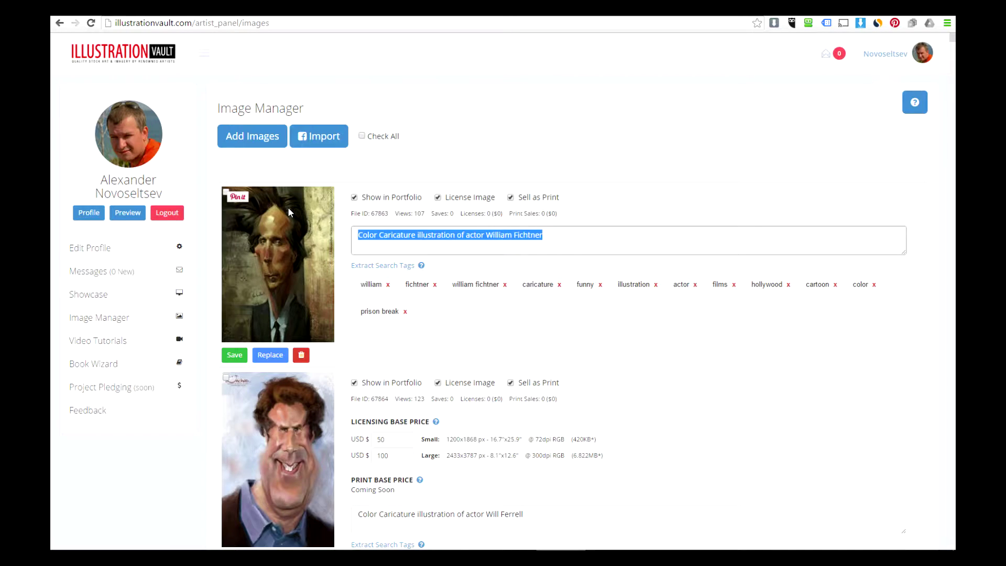
{"action": "key", "text": "BackSpace"}
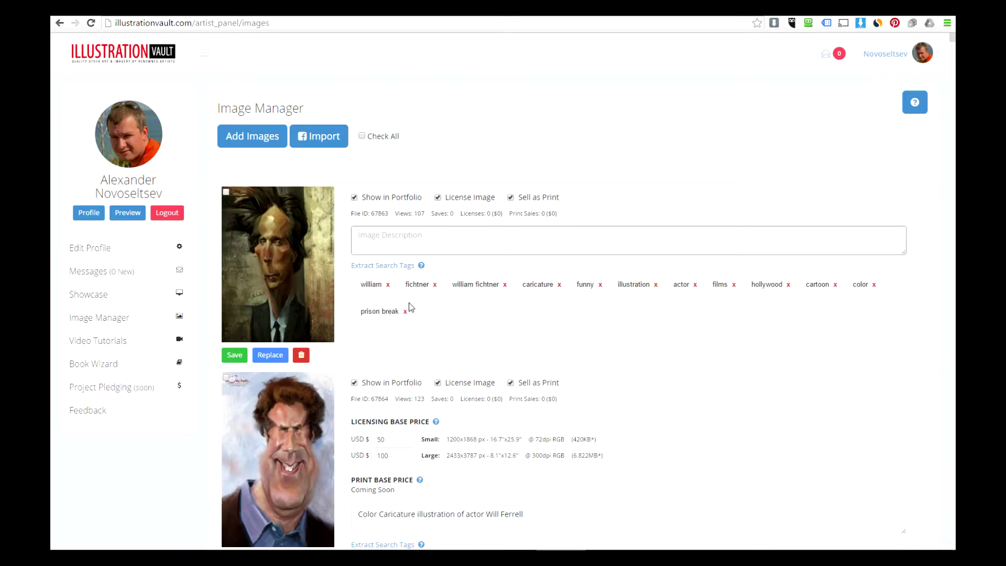
- Read the licensing and print base price explanations for the Will Ferrell caricature and highlight its small-size licensing price
{"action": "scroll", "coordinate": [398, 301], "scroll_direction": "down", "scroll_amount": 3}
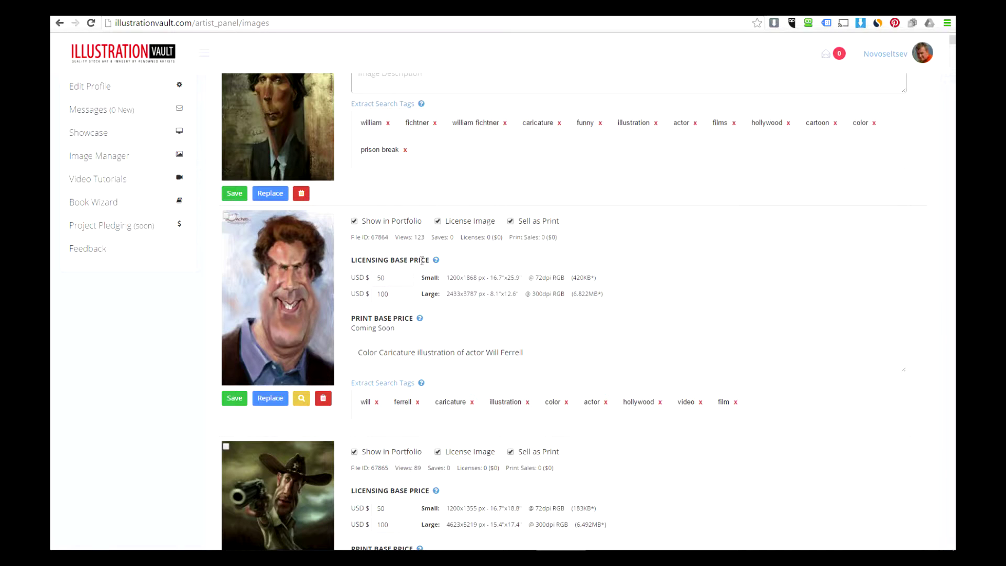
{"action": "mouse_move", "coordinate": [435, 261]}
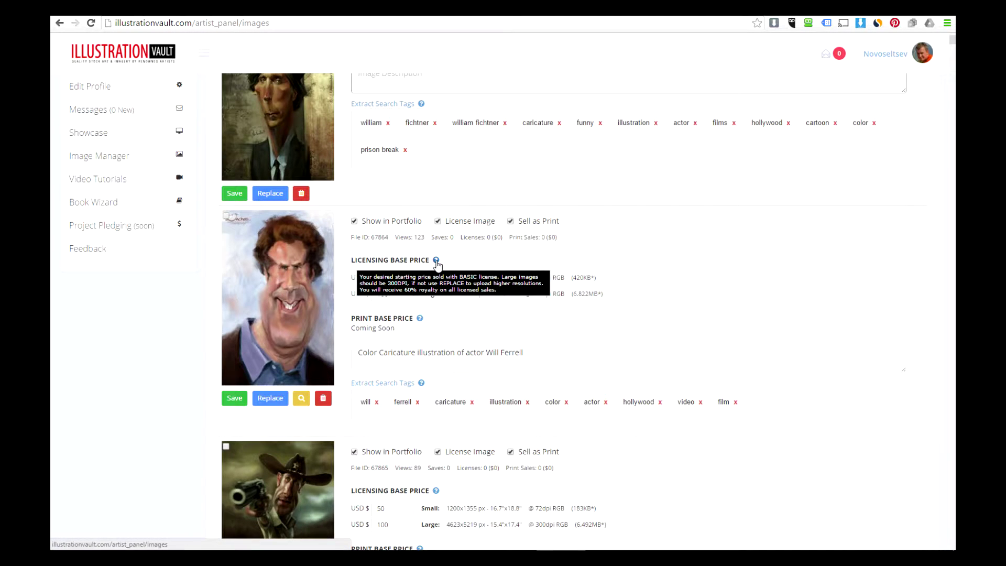
{"action": "mouse_move", "coordinate": [422, 320]}
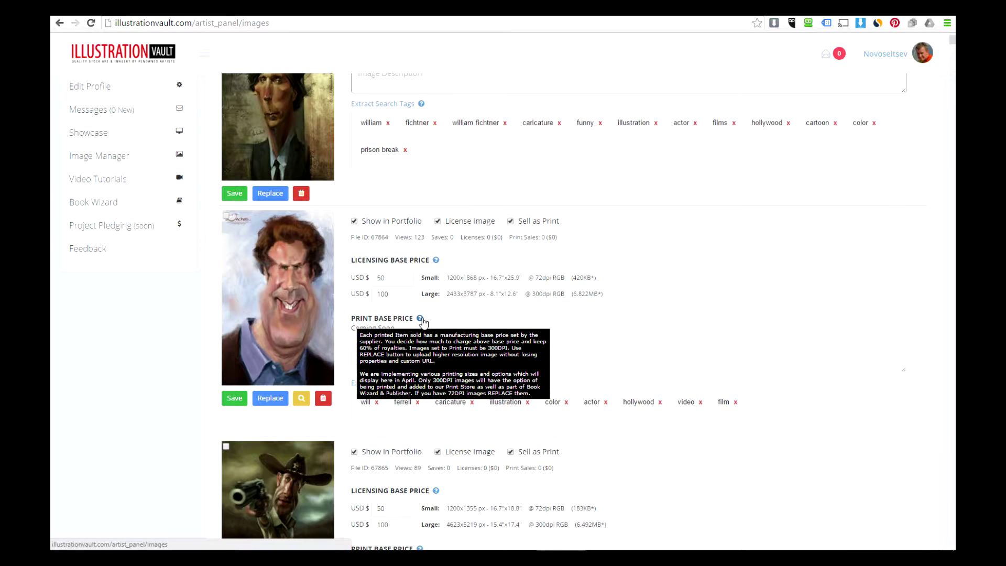
{"action": "left_click_drag", "start_coordinate": [387, 278], "coordinate": [366, 280]}
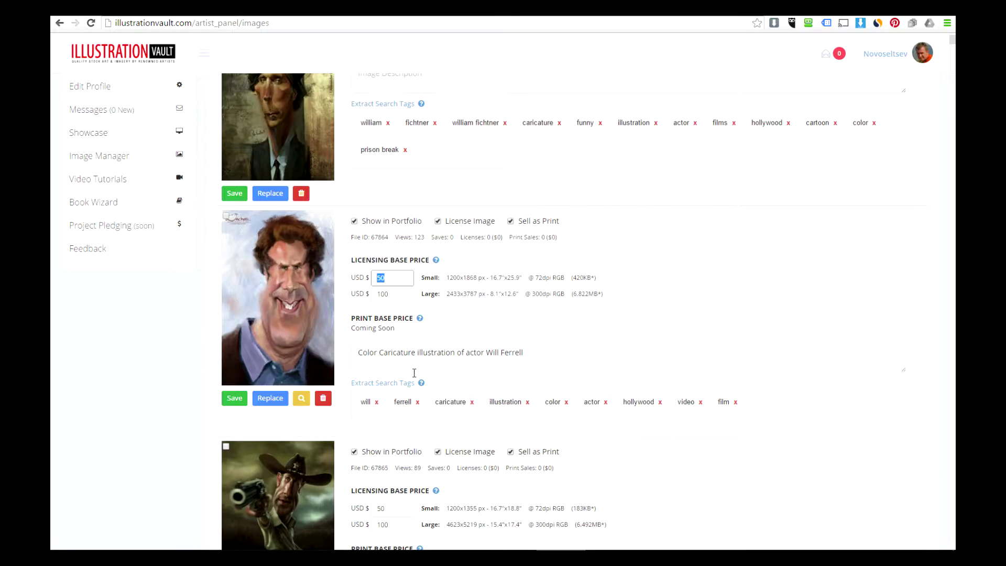
{"action": "scroll", "coordinate": [410, 372], "scroll_direction": "up", "scroll_amount": 3}
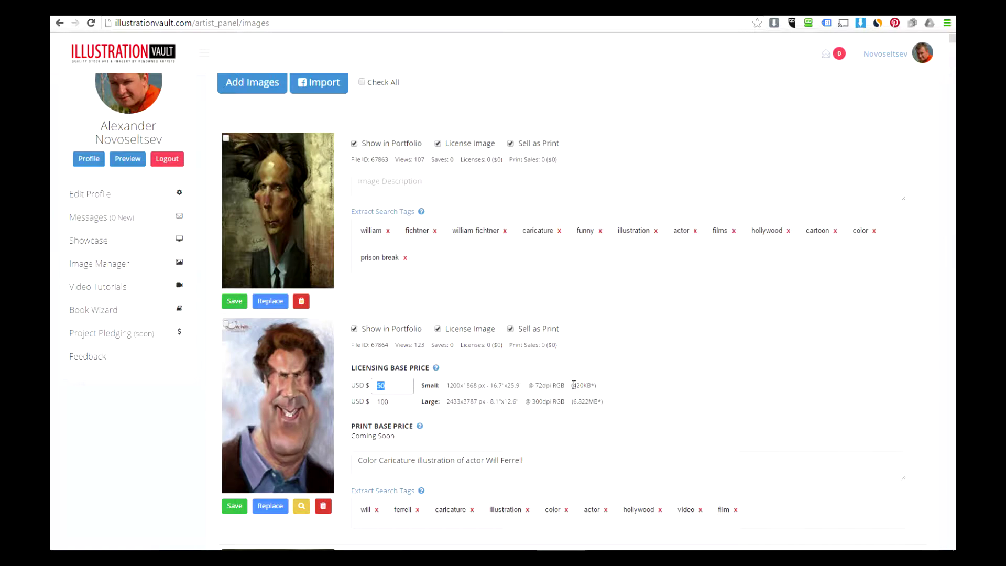
{"action": "scroll", "coordinate": [574, 385], "scroll_direction": "up", "scroll_amount": 1}
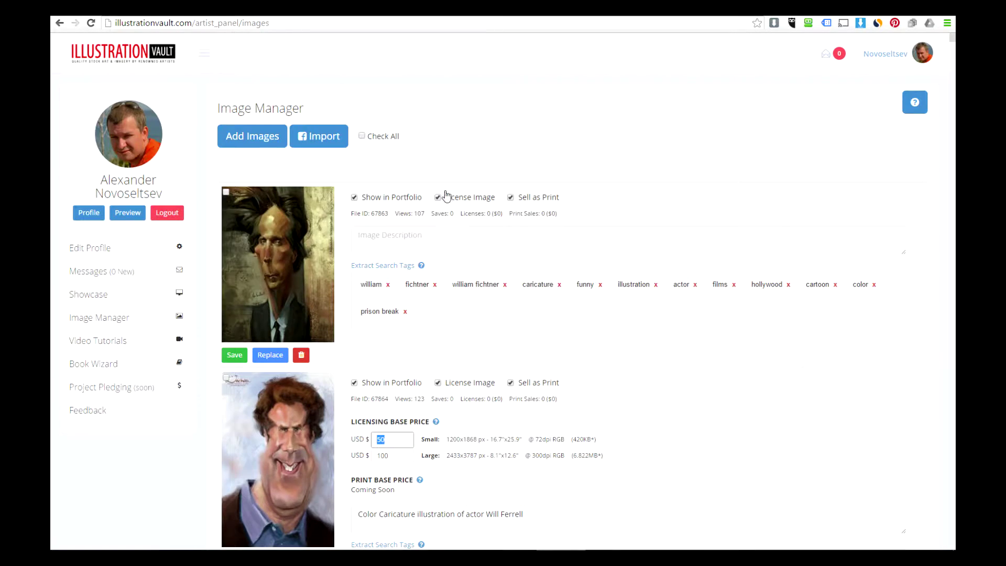
- Start adding images and open halleberry.jpg from the fullsize caricatures for book folder in Adobe Photoshop CS6
{"action": "left_click", "coordinate": [262, 137]}
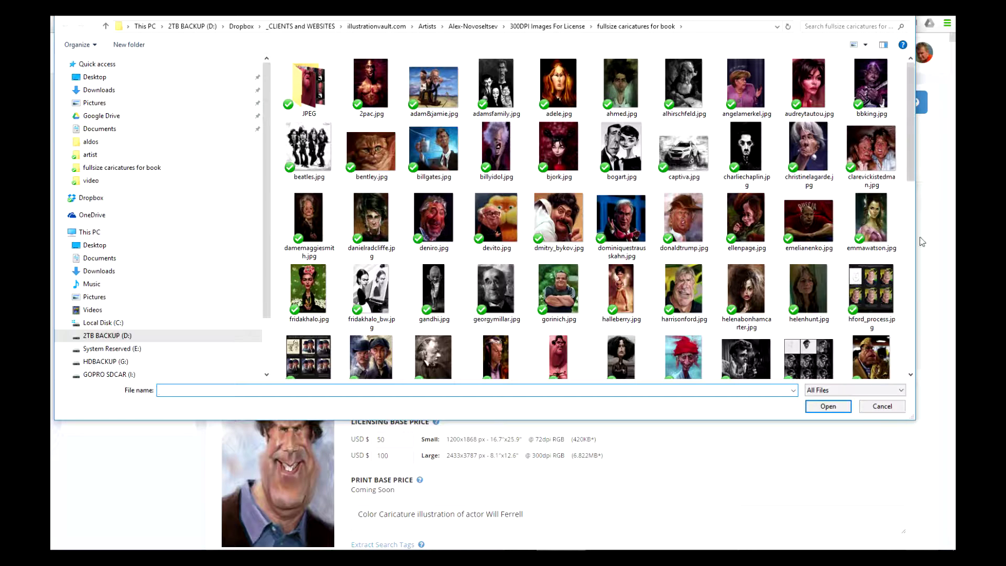
{"action": "right_click", "coordinate": [621, 282]}
{"action": "key", "text": "Escape"}
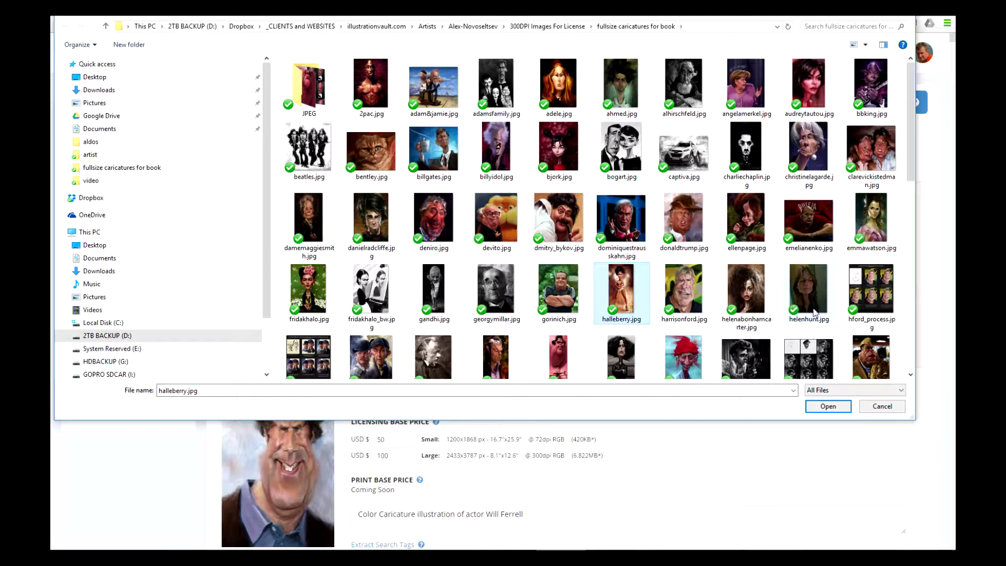
{"action": "right_click", "coordinate": [629, 288]}
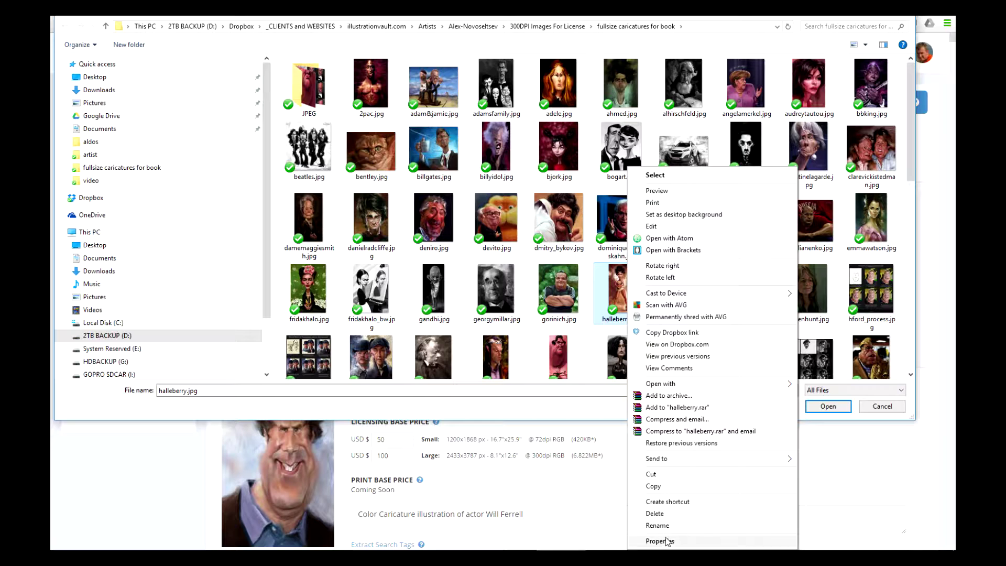
{"action": "mouse_move", "coordinate": [681, 391]}
{"action": "left_click", "coordinate": [843, 386]}
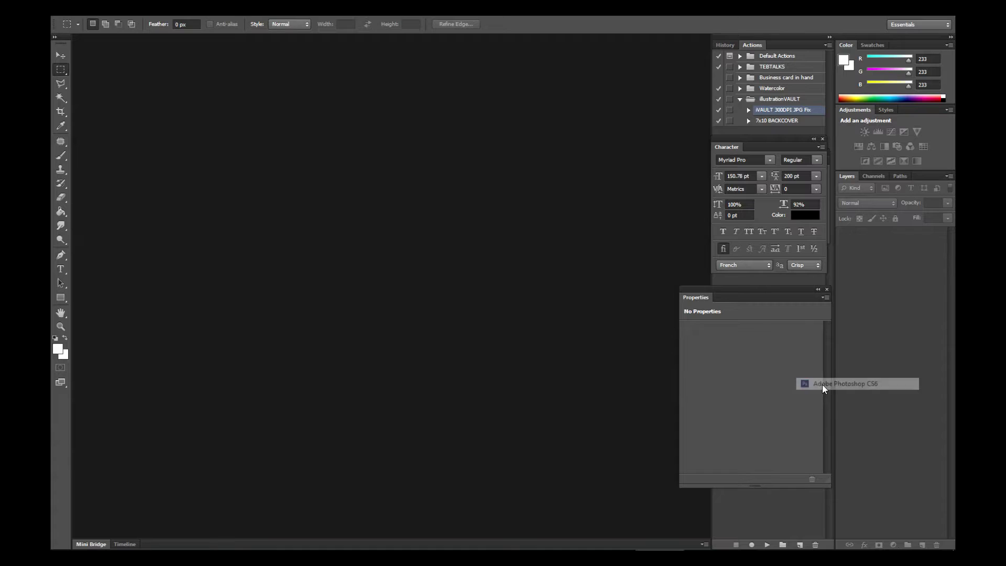
- Inspect halleberry.jpg's pixel dimensions, document size in inches and resolution in Image Size, then cancel without applying
{"action": "left_click", "coordinate": [118, 17]}
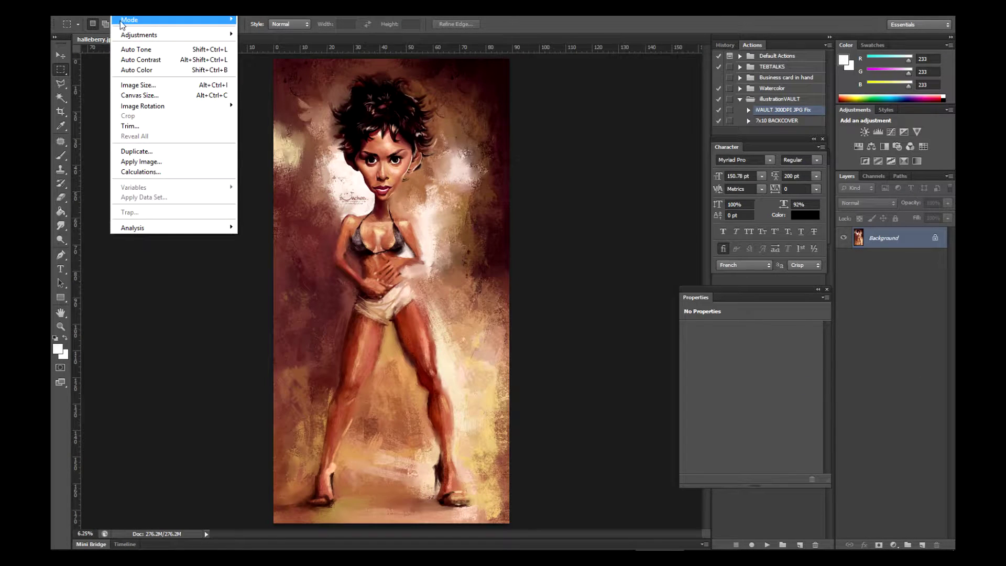
{"action": "left_click", "coordinate": [142, 89]}
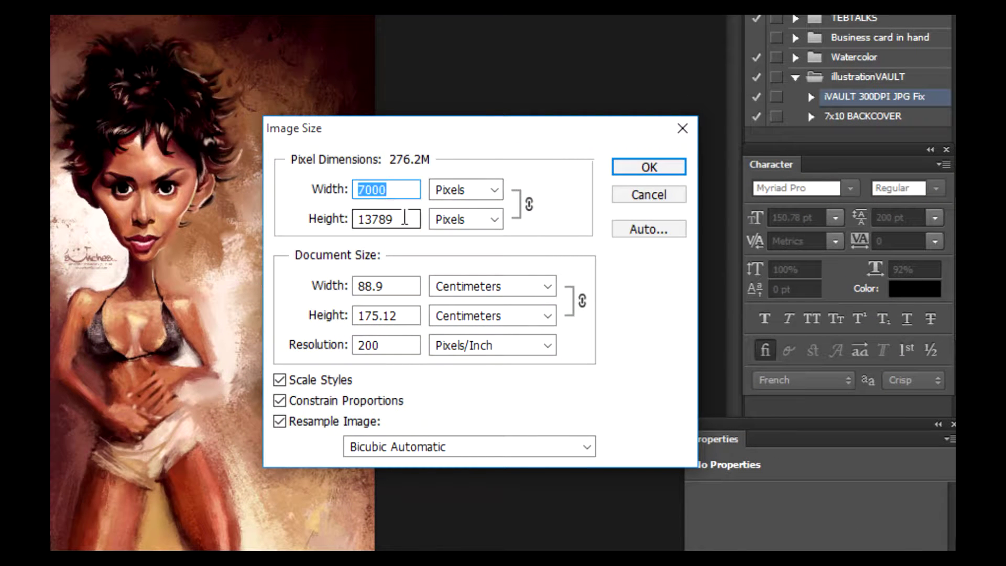
{"action": "double_click", "coordinate": [380, 219]}
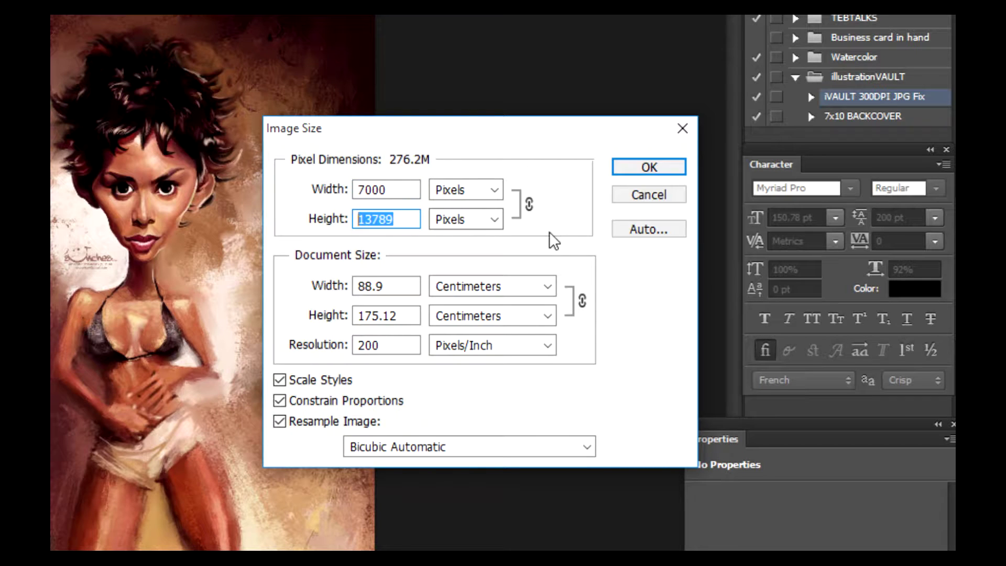
{"action": "left_click", "coordinate": [383, 286]}
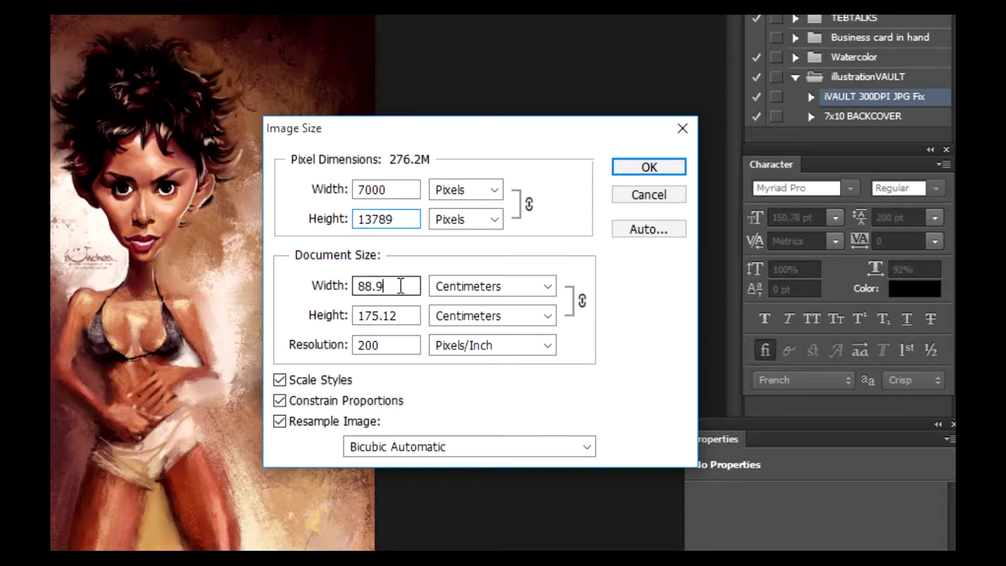
{"action": "left_click_drag", "start_coordinate": [384, 286], "coordinate": [328, 293]}
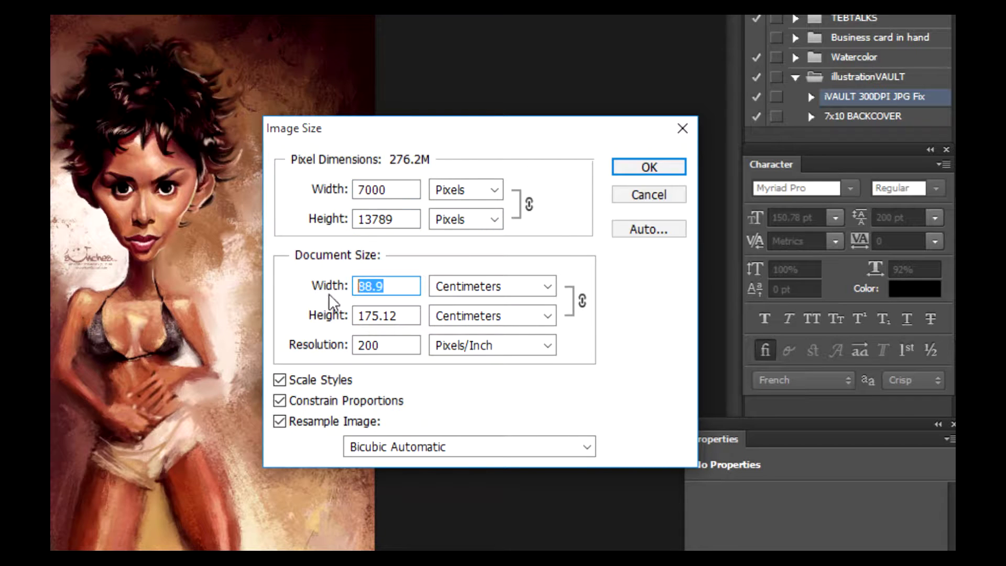
{"action": "left_click", "coordinate": [461, 284]}
{"action": "left_click", "coordinate": [454, 320]}
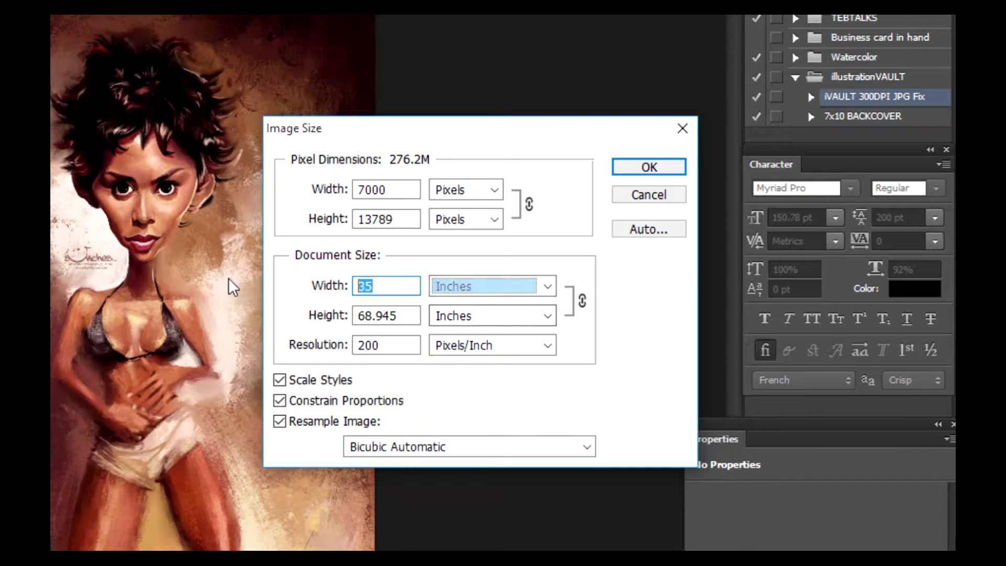
{"action": "left_click_drag", "start_coordinate": [406, 316], "coordinate": [307, 377]}
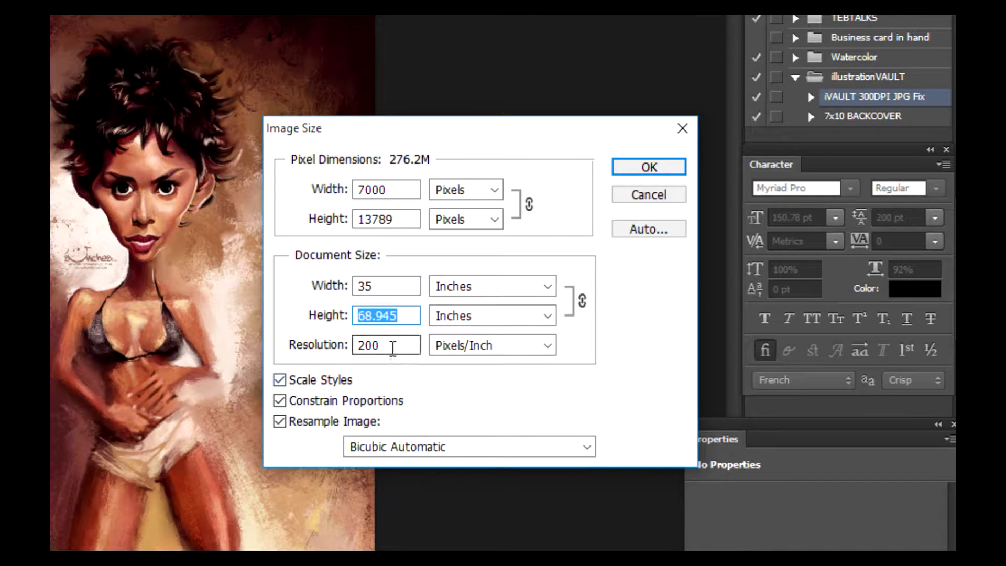
{"action": "left_click_drag", "start_coordinate": [392, 347], "coordinate": [152, 417]}
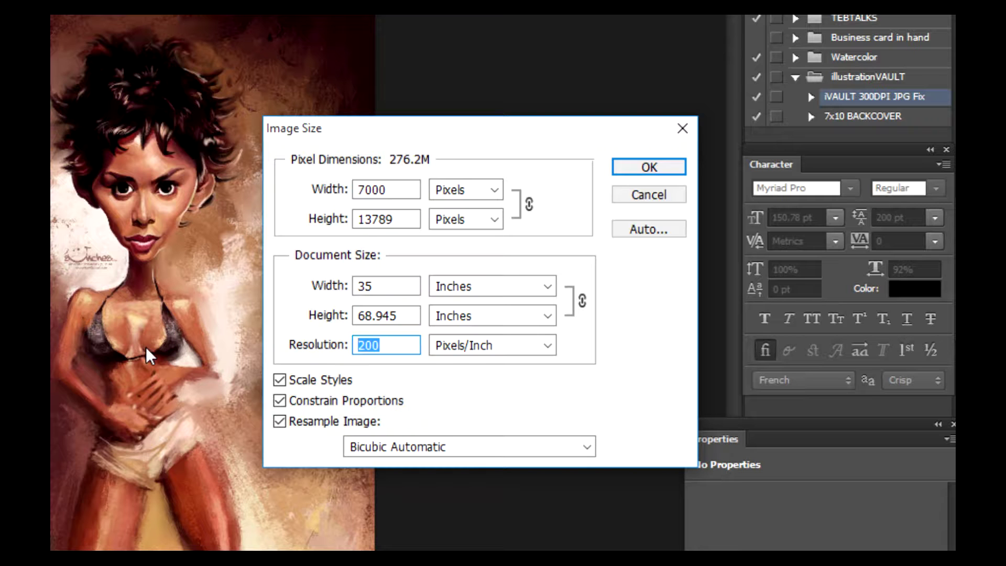
{"action": "left_click", "coordinate": [657, 196]}
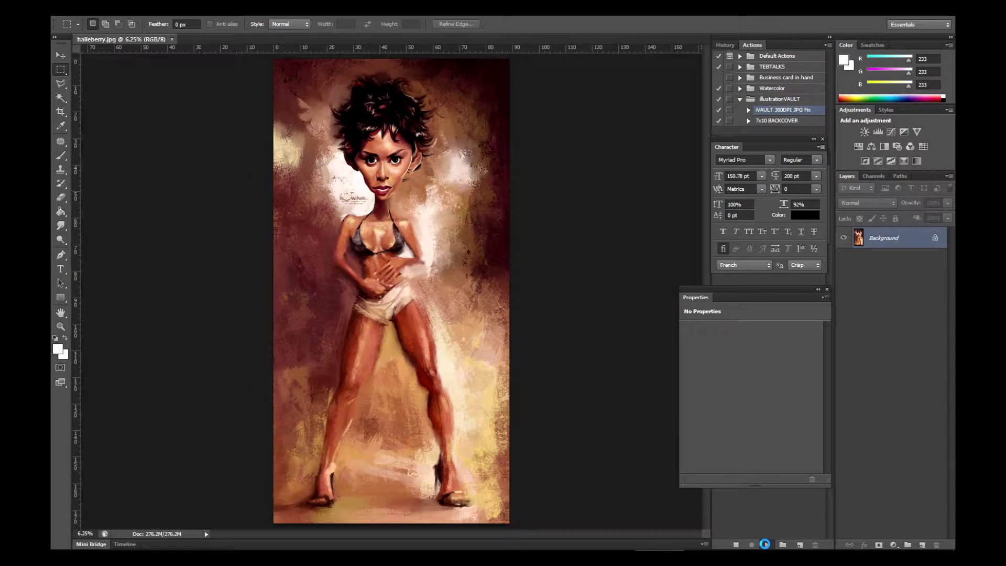
- Run the iVAULT 300DPI JPG Fix action on halleberry.jpg and reopen the processed file from the recent files
{"action": "left_click", "coordinate": [764, 543]}
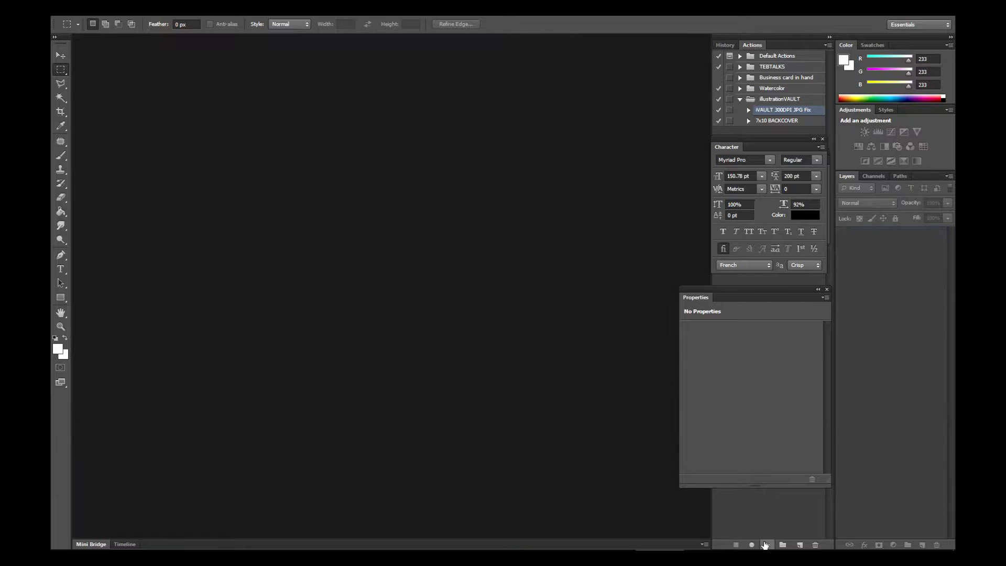
{"action": "left_click", "coordinate": [126, 15]}
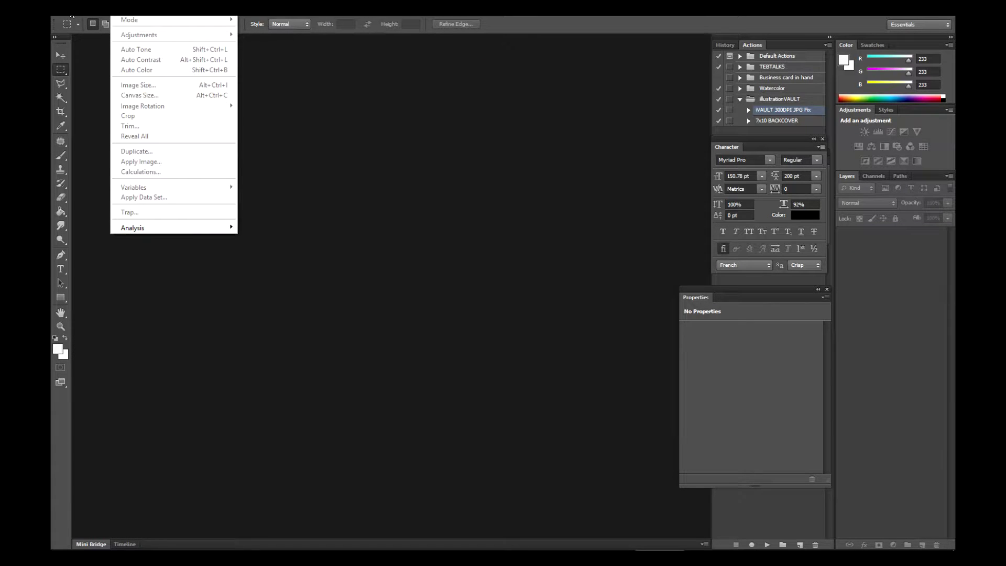
{"action": "mouse_move", "coordinate": [97, 82]}
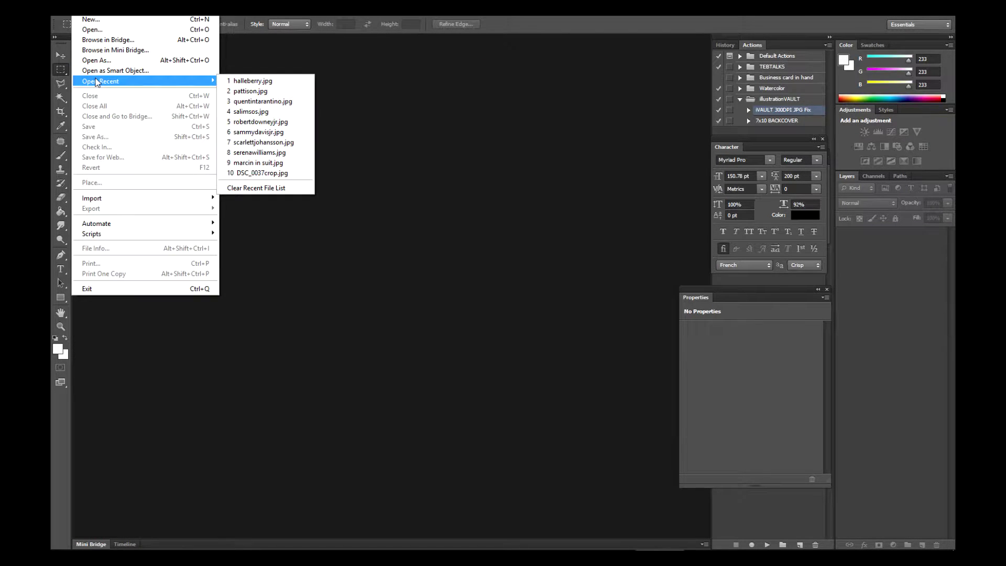
{"action": "left_click", "coordinate": [250, 83]}
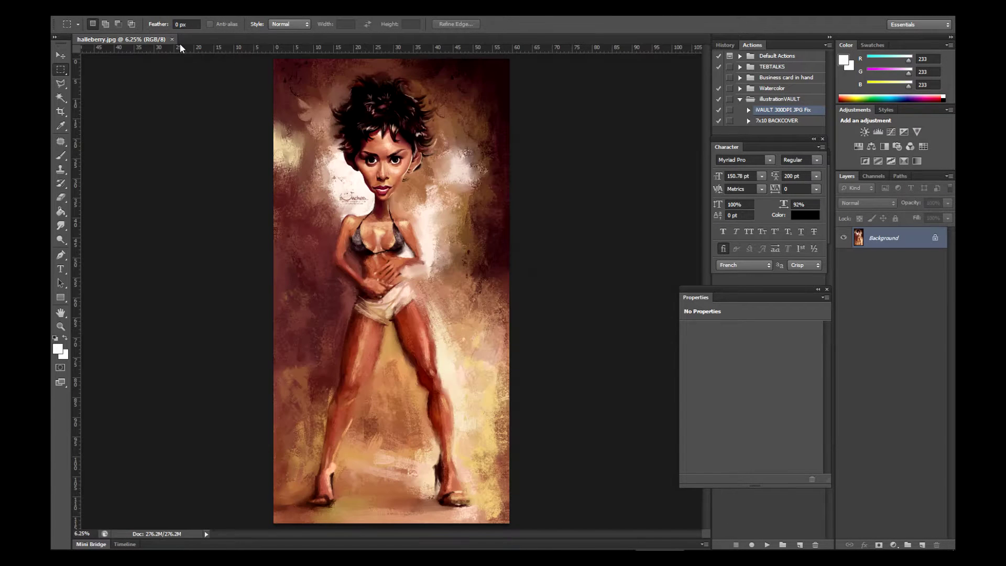
- Check the reopened image's document size in inches and its resolution in Image Size, and close without applying
{"action": "left_click", "coordinate": [140, 14]}
{"action": "left_click", "coordinate": [138, 85]}
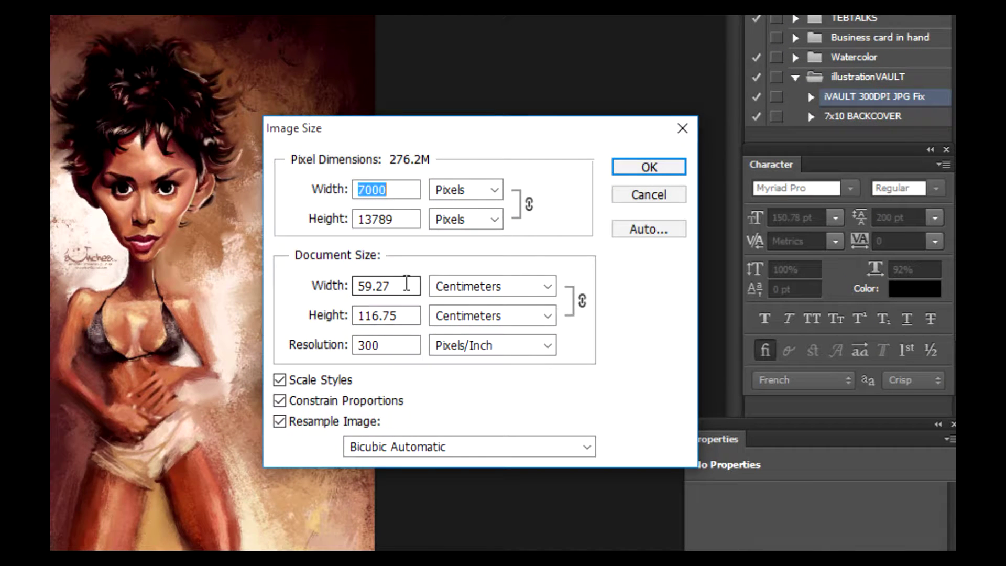
{"action": "left_click", "coordinate": [465, 297]}
{"action": "left_click", "coordinate": [459, 320]}
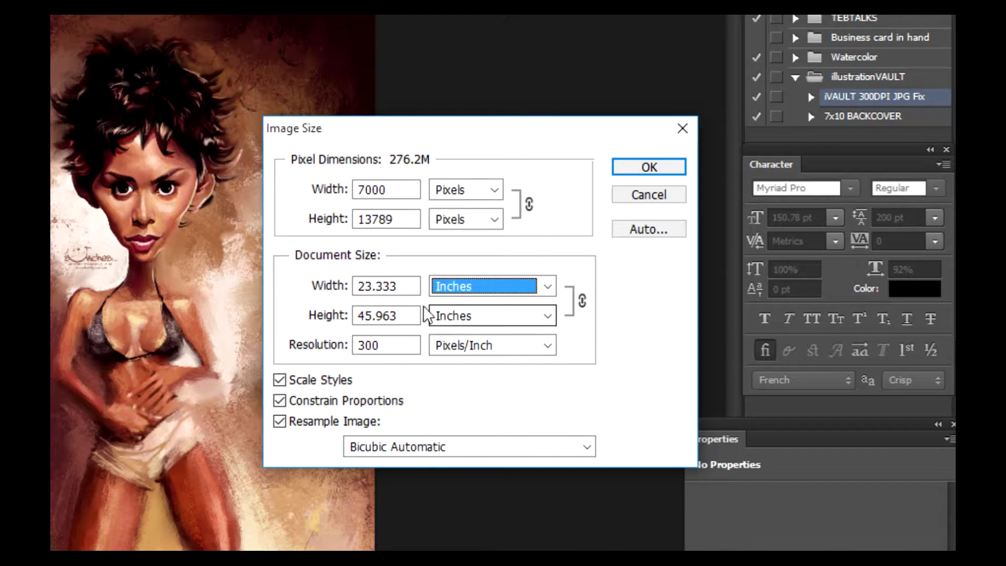
{"action": "left_click", "coordinate": [357, 287]}
{"action": "left_click", "coordinate": [409, 315]}
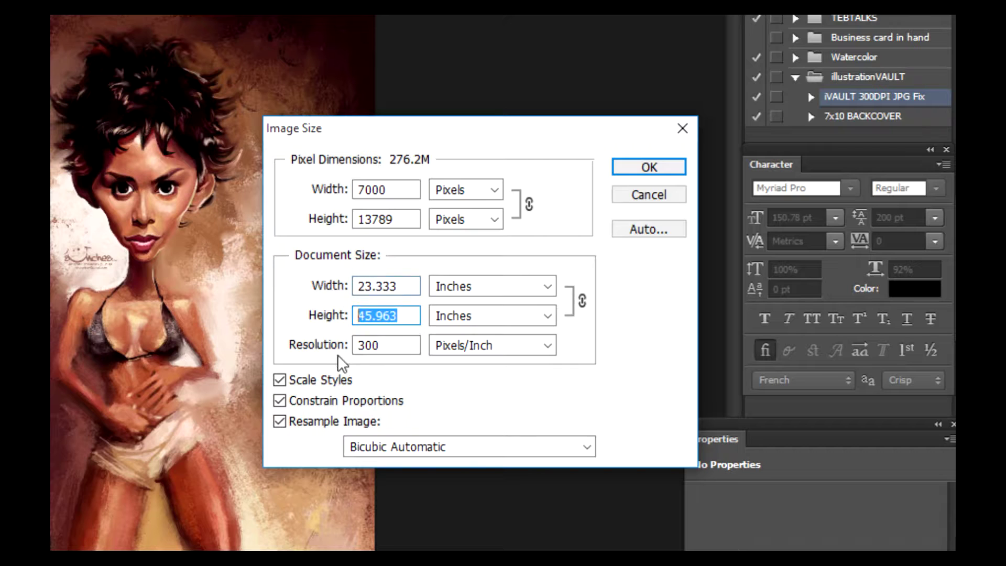
{"action": "left_click", "coordinate": [391, 344]}
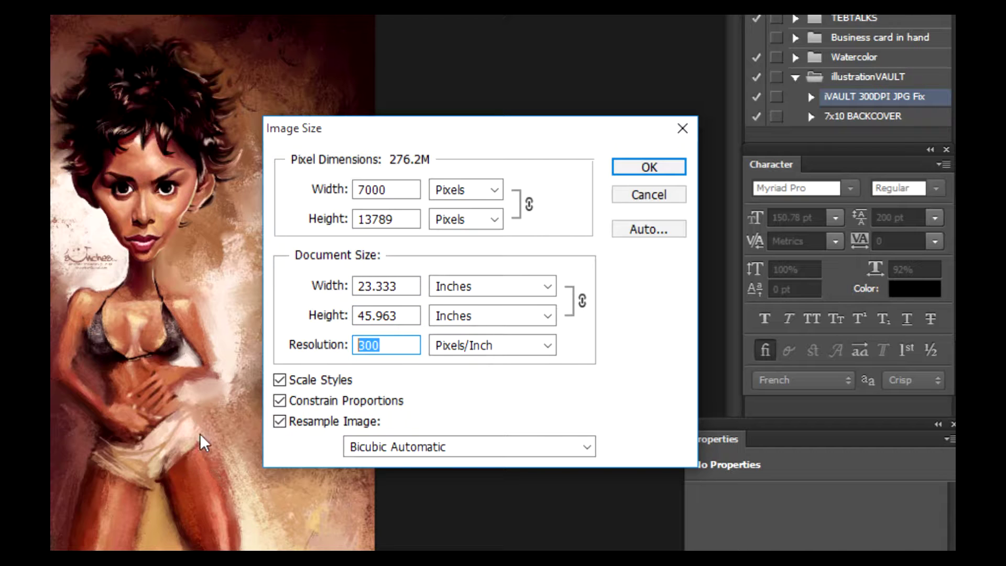
{"action": "left_click", "coordinate": [647, 196]}
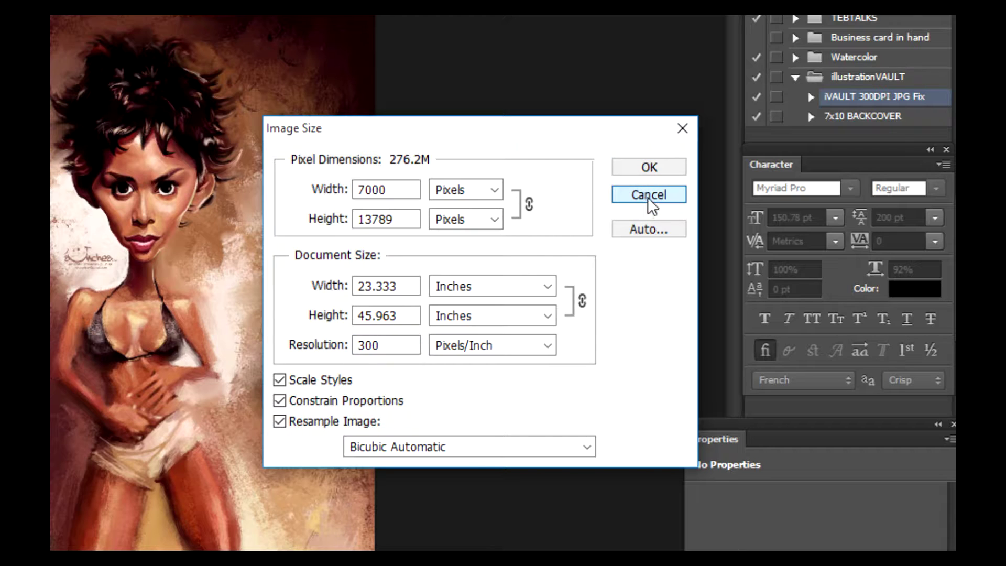
{"action": "left_click", "coordinate": [649, 196]}
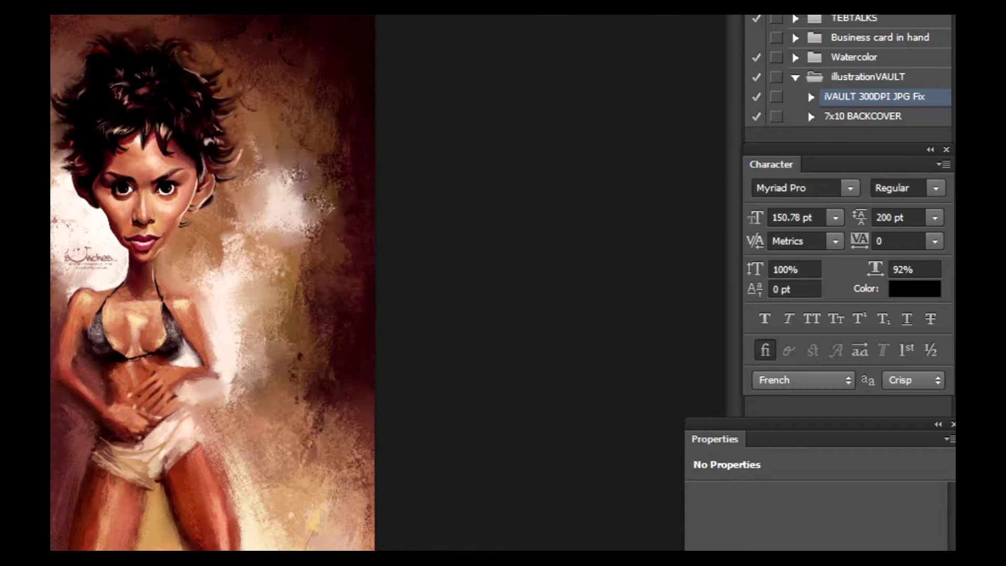
- Try a pixel height of 6000 in Image Size, then resize the image to a document width of 11 inches
{"action": "key", "text": "ctrl+alt+i"}
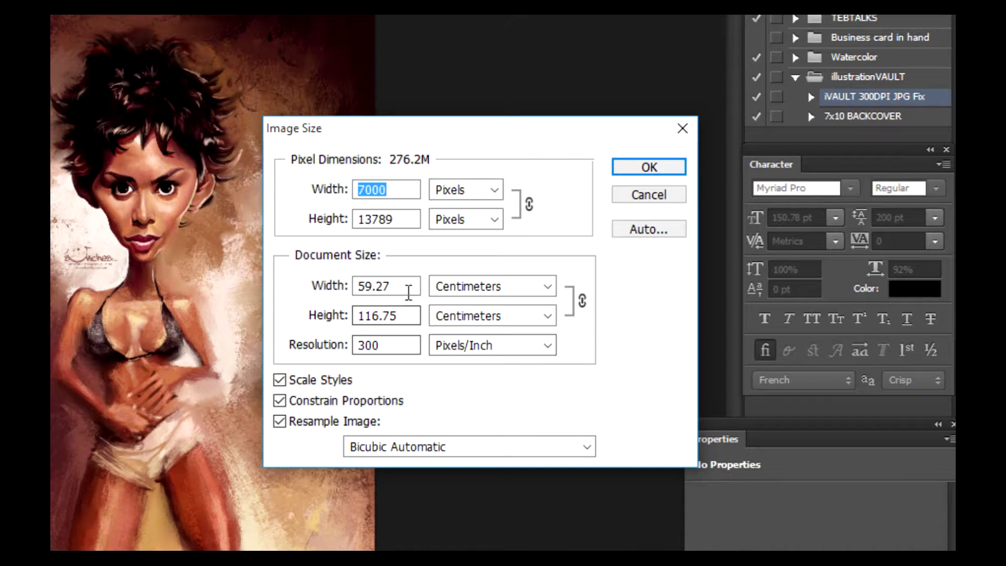
{"action": "left_click", "coordinate": [357, 286]}
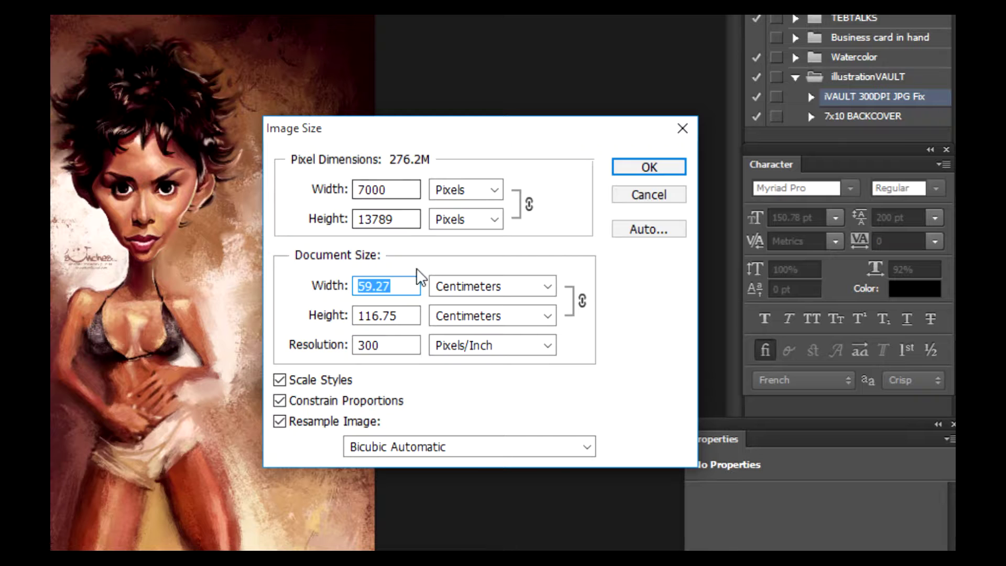
{"action": "left_click", "coordinate": [386, 219]}
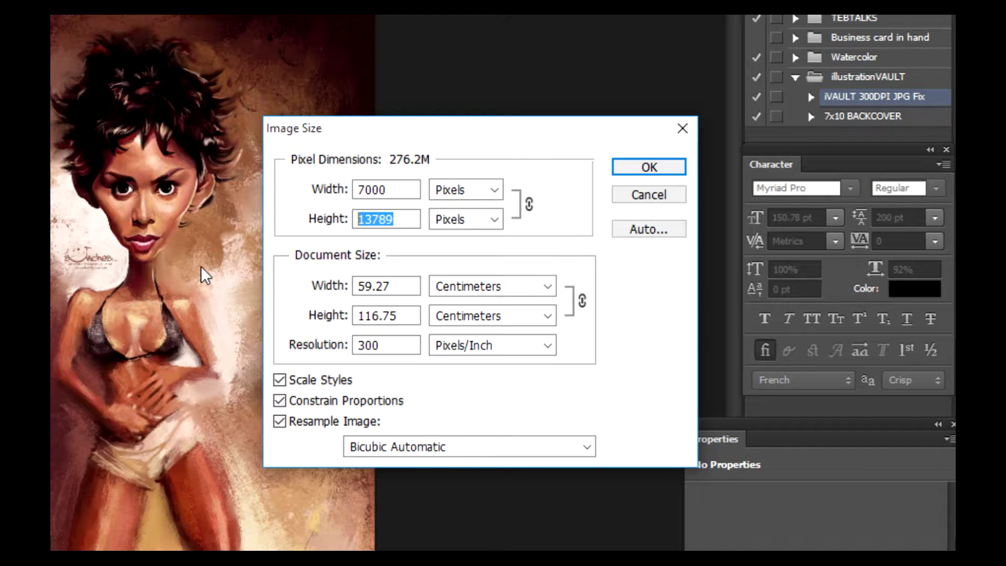
{"action": "type", "text": "6000"}
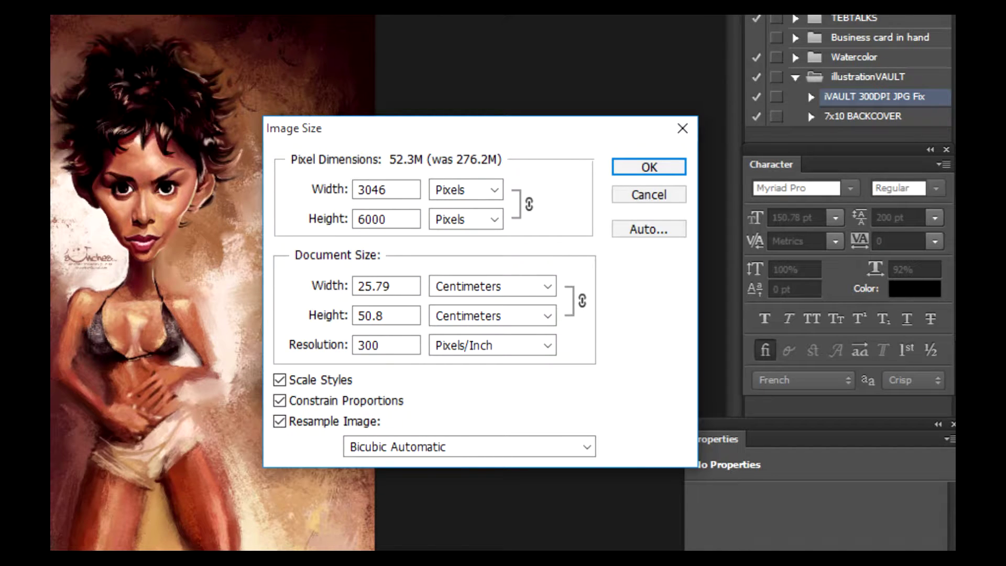
{"action": "left_click", "coordinate": [483, 288]}
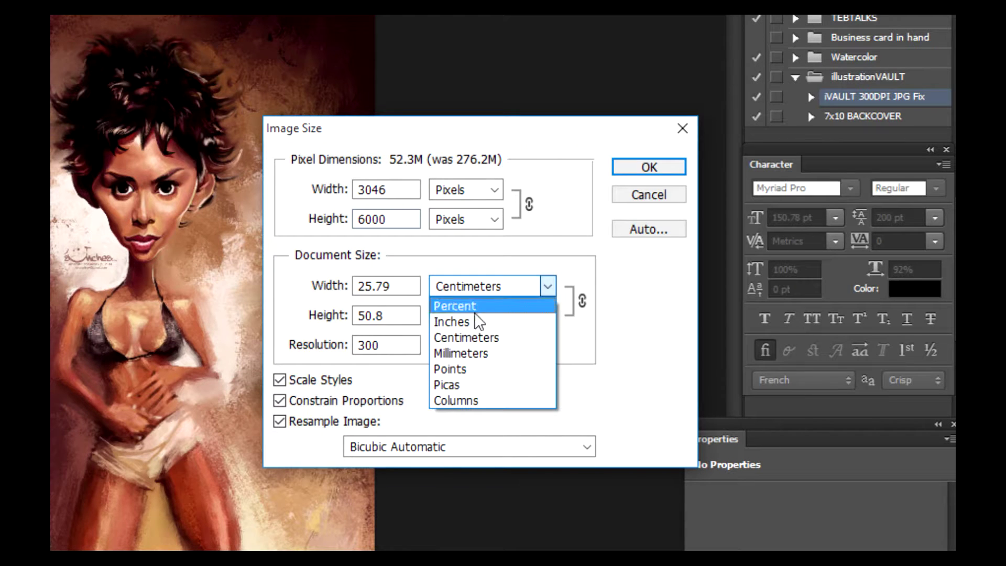
{"action": "left_click", "coordinate": [478, 321]}
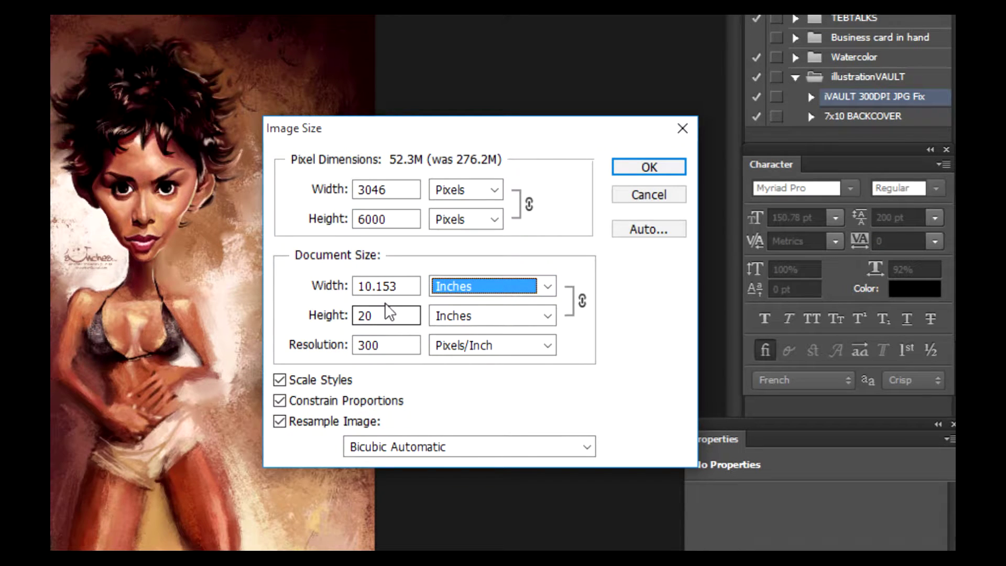
{"action": "double_click", "coordinate": [416, 287]}
{"action": "type", "text": "11"}
{"action": "key", "text": "Tab"}
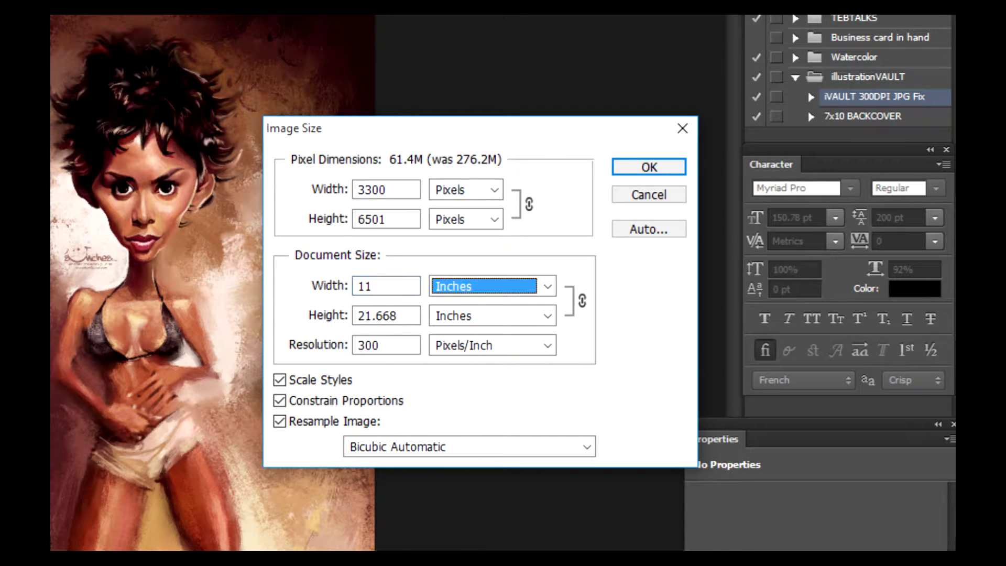
{"action": "key", "text": "Return"}
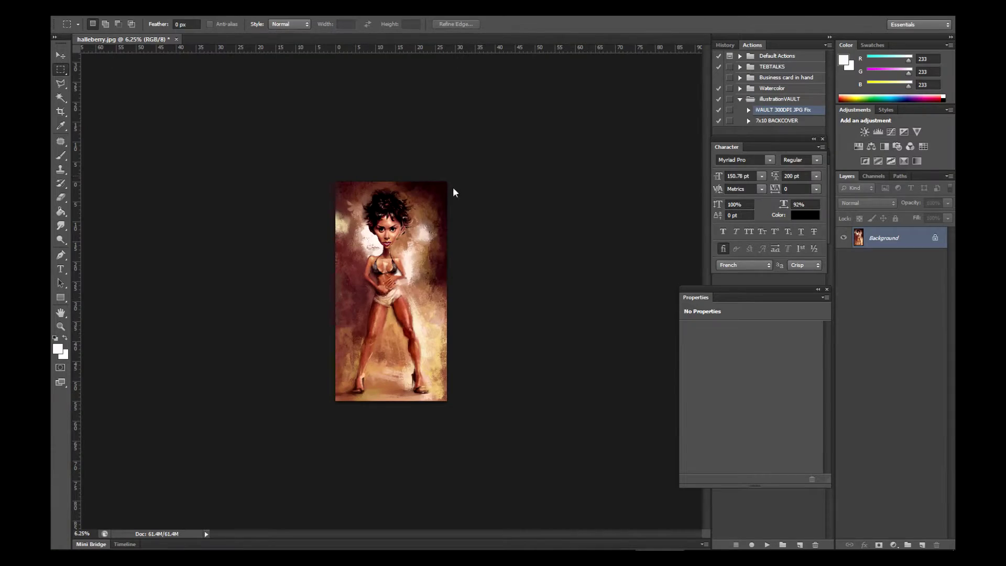
- Save the resized image as halleberry2.jpg in the fullsize caricatures for book folder, with JPEG quality 11 (Maximum)
{"action": "left_click", "coordinate": [78, 9]}
{"action": "left_click", "coordinate": [83, 136]}
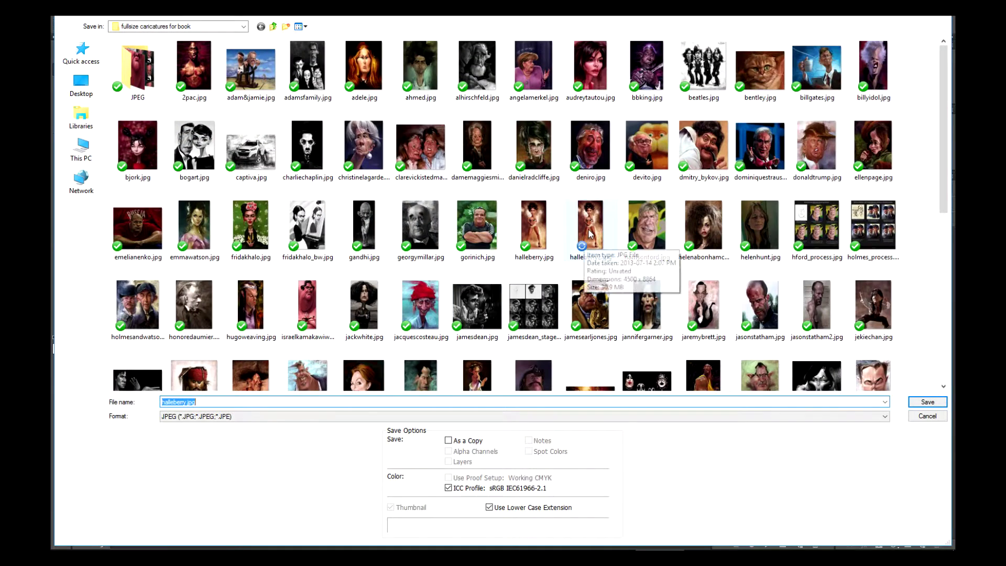
{"action": "left_click", "coordinate": [590, 234]}
{"action": "key", "text": "Return"}
{"action": "left_click", "coordinate": [487, 212]}
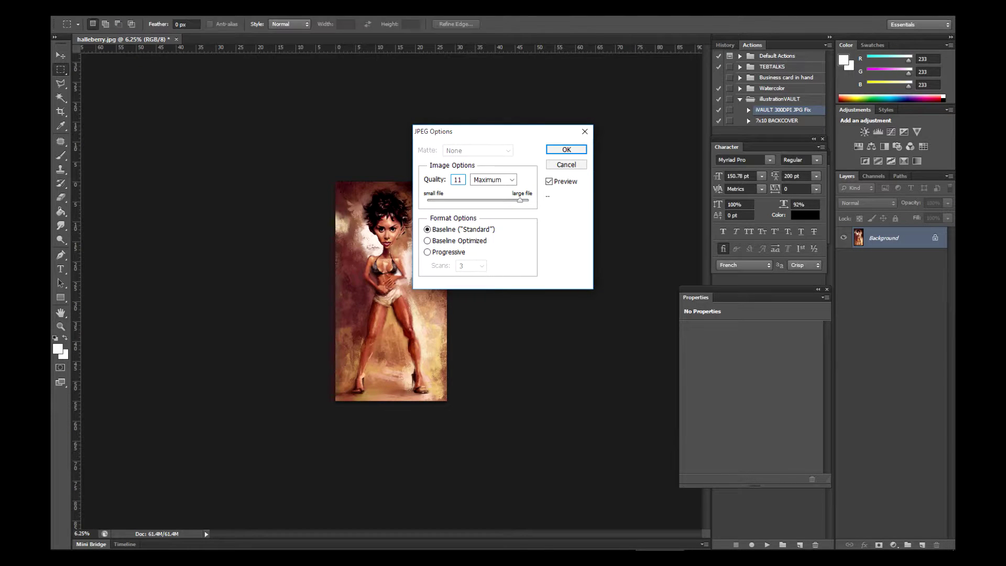
{"action": "key", "text": "Return"}
- Switch back to the Image Manager in the browser, cancel the pending file selection and search the page for "halle"
{"action": "key", "text": "alt+Tab"}
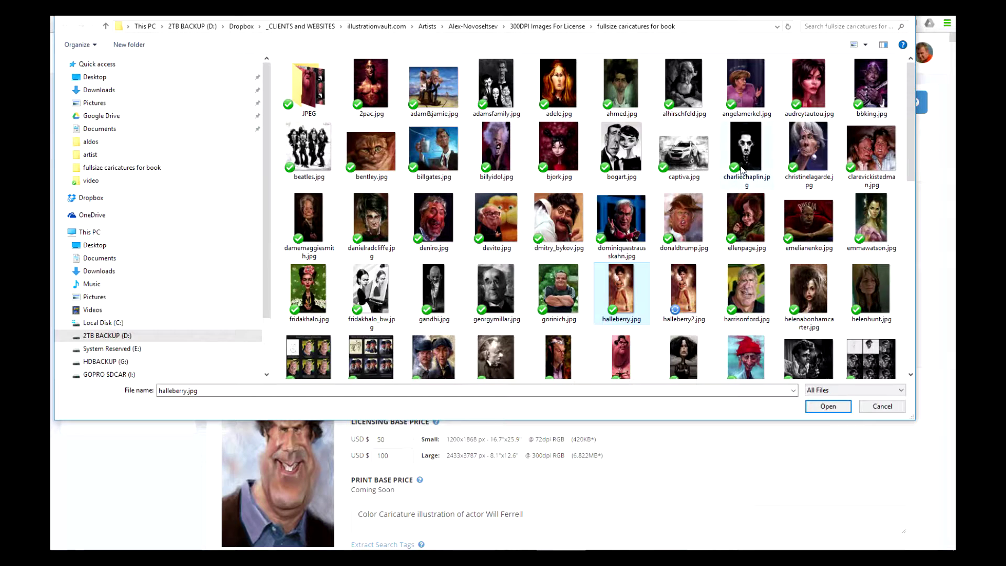
{"action": "left_click", "coordinate": [896, 410]}
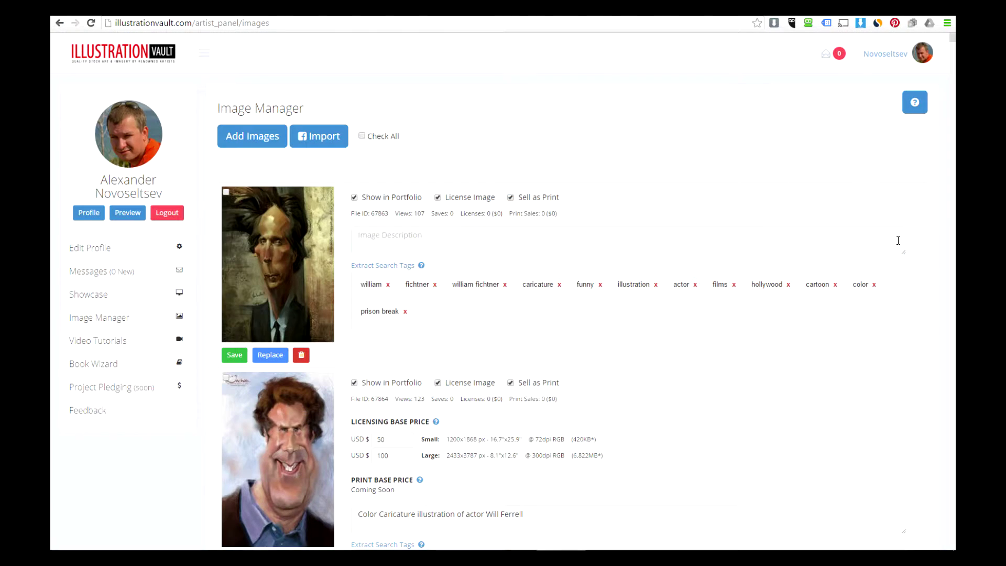
{"action": "key", "text": "ctrl+f"}
{"action": "type", "text": "halle"}
- Add and upload halleberry2.jpg in the Image Manager and open its public image page
{"action": "left_click", "coordinate": [245, 135]}
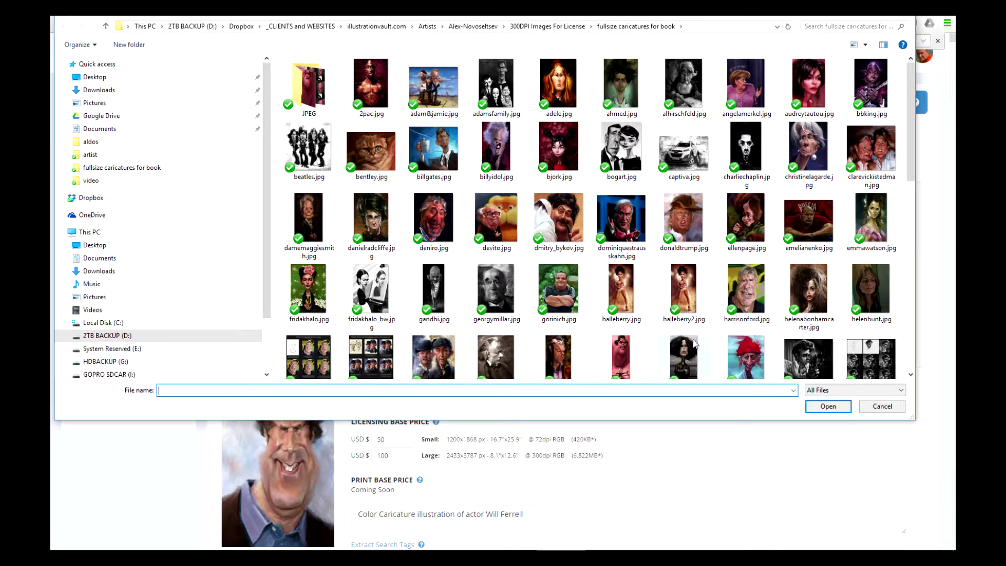
{"action": "double_click", "coordinate": [677, 294]}
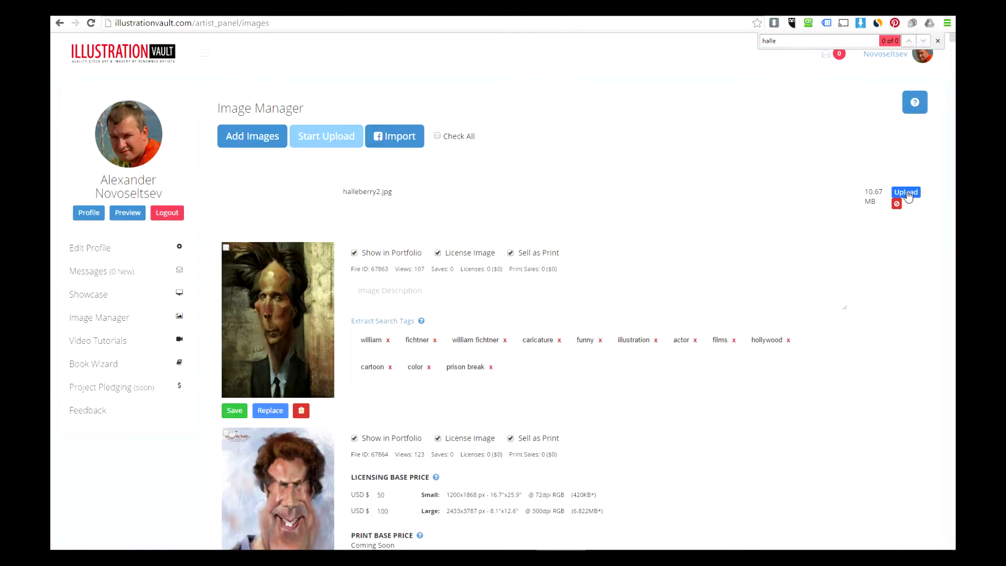
{"action": "left_click", "coordinate": [907, 193]}
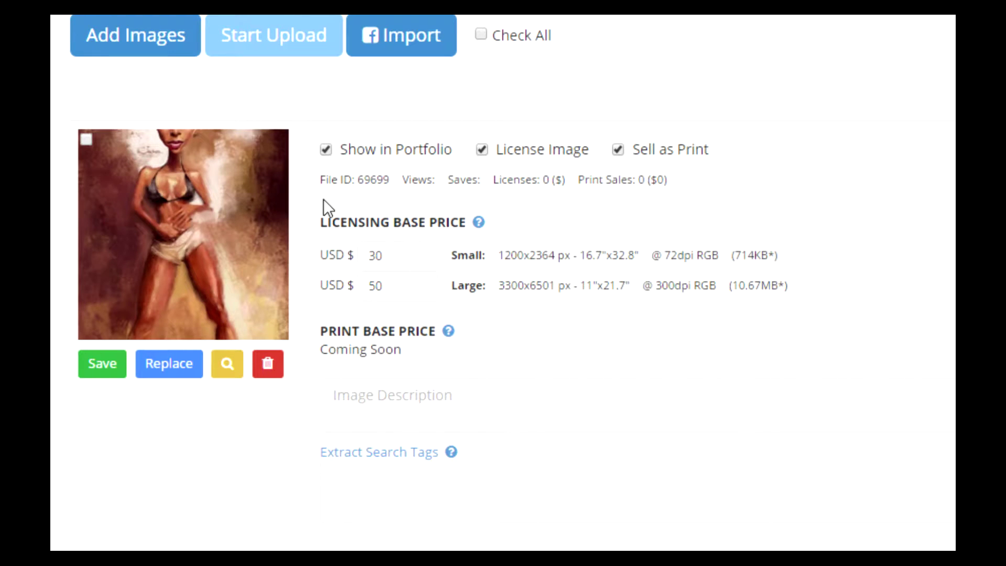
{"action": "left_click", "coordinate": [227, 363]}
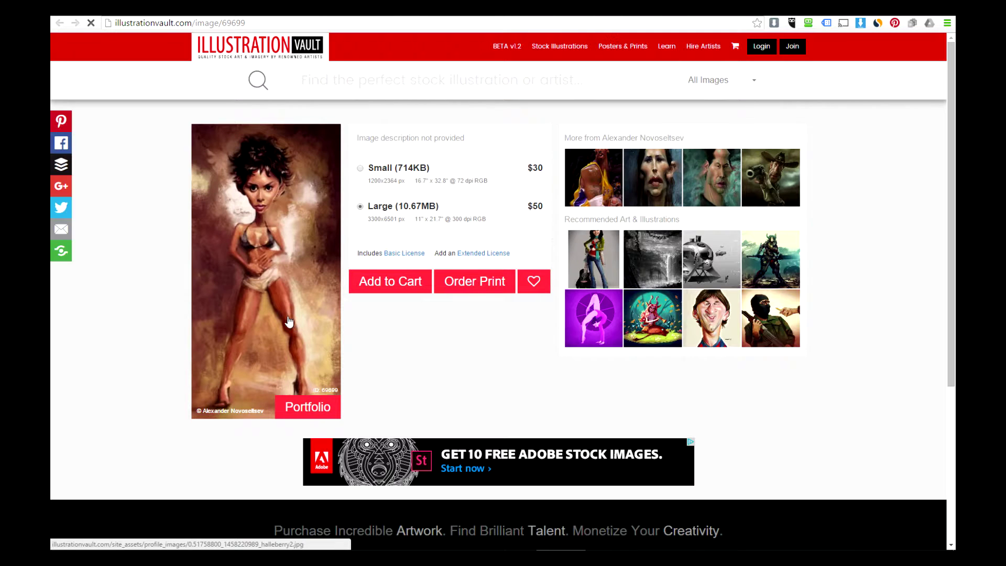
- Enlarge the uploaded image on its public page, close the preview and open the artist's portfolio gallery
{"action": "left_click", "coordinate": [267, 217]}
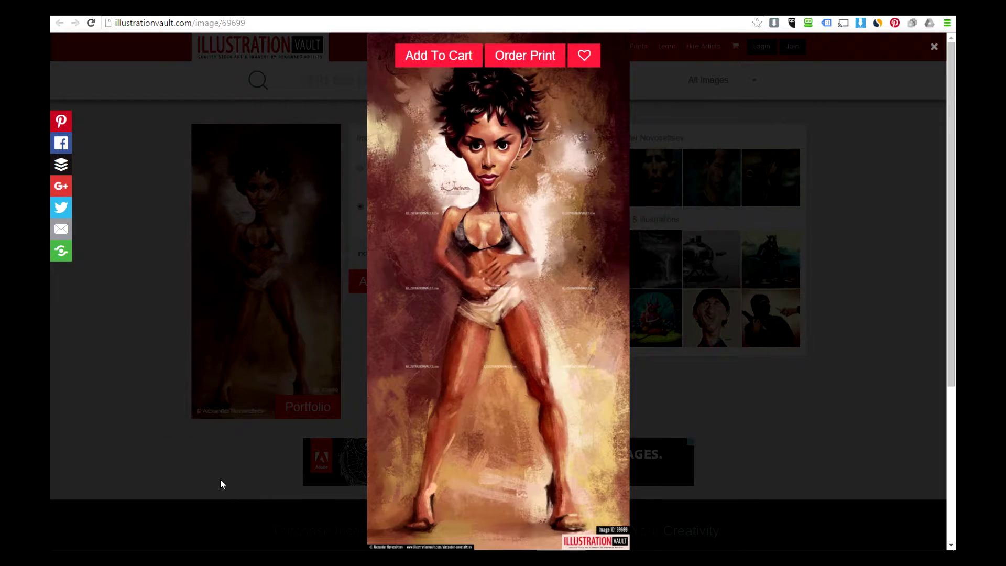
{"action": "left_click", "coordinate": [141, 293]}
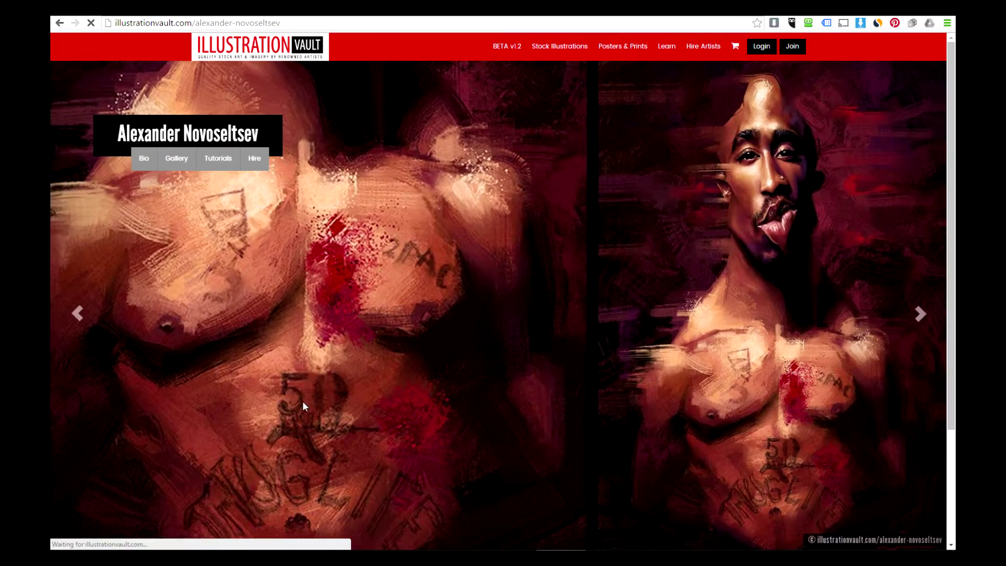
{"action": "left_click", "coordinate": [144, 162]}
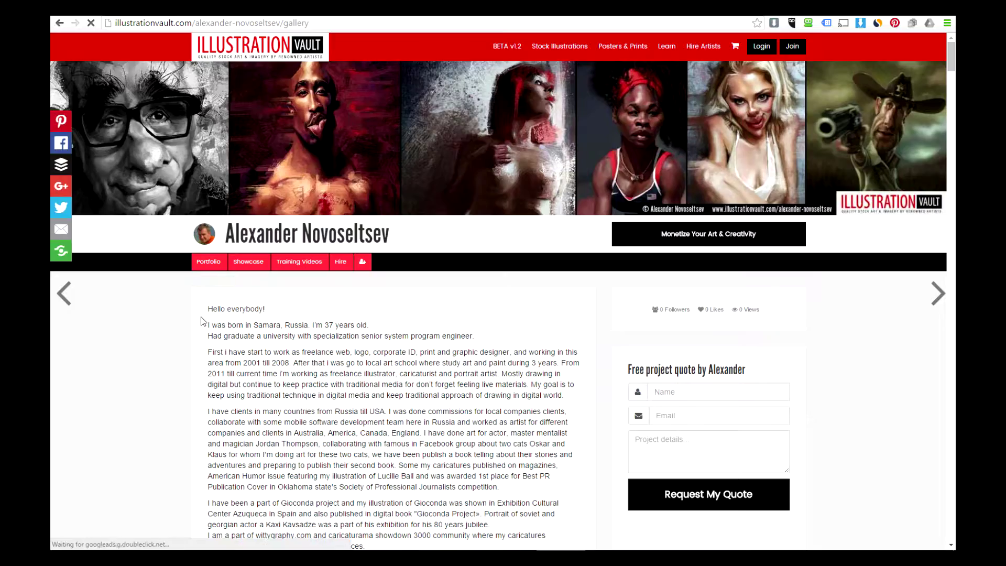
- Find the new Halle Berry image at the end of the gallery, view it enlarged and return to the Image Manager
{"action": "scroll", "coordinate": [137, 237], "scroll_direction": "down", "scroll_amount": 5}
{"action": "scroll", "coordinate": [156, 224], "scroll_direction": "down", "scroll_amount": 5}
{"action": "scroll", "coordinate": [156, 224], "scroll_direction": "down", "scroll_amount": 15}
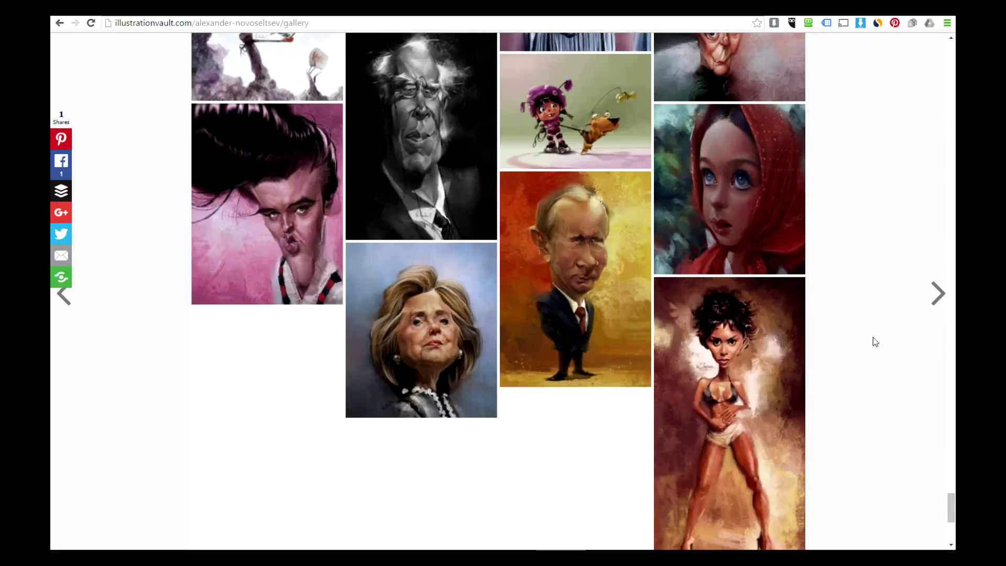
{"action": "left_click", "coordinate": [709, 384]}
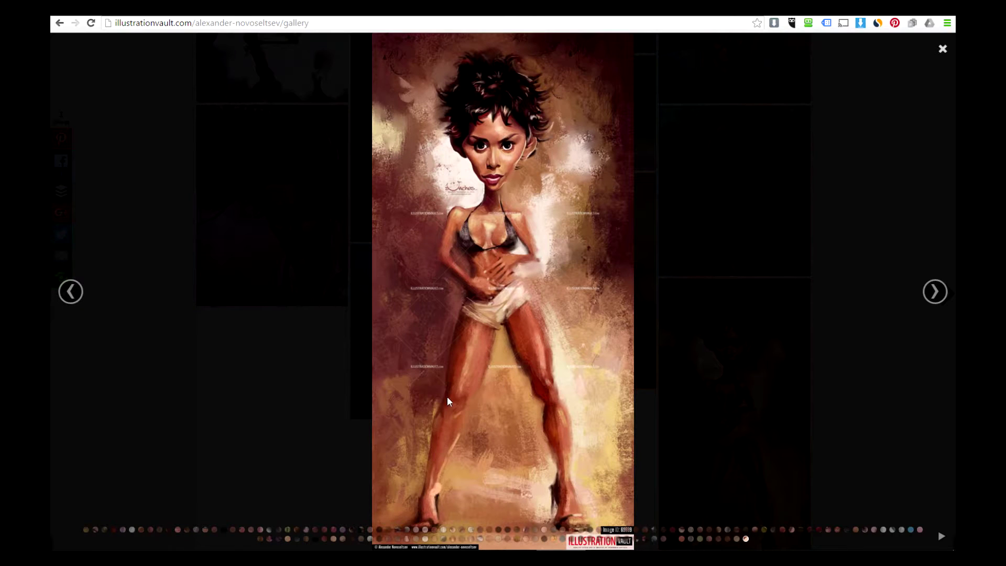
{"action": "left_click", "coordinate": [174, 338]}
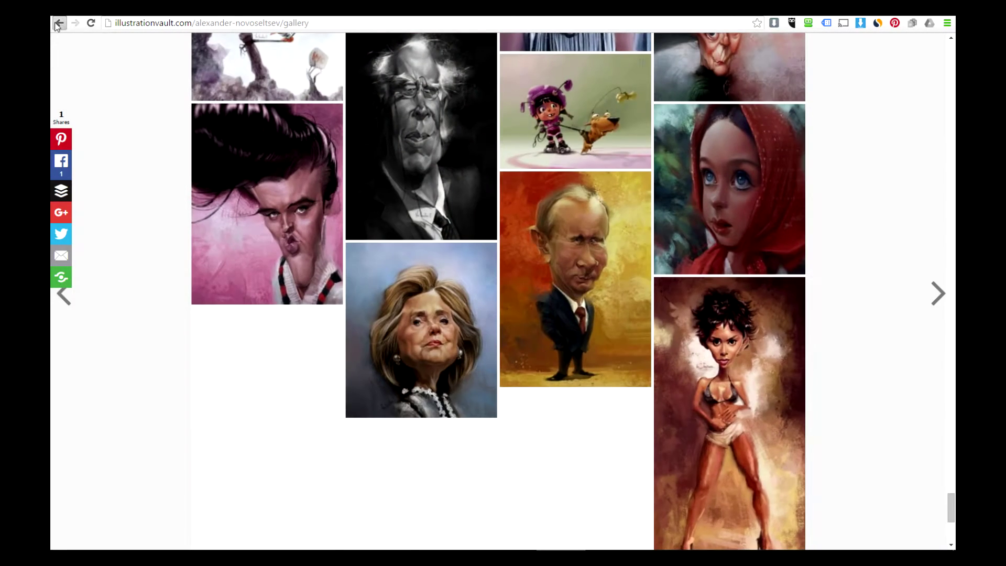
{"action": "left_click", "coordinate": [59, 23]}
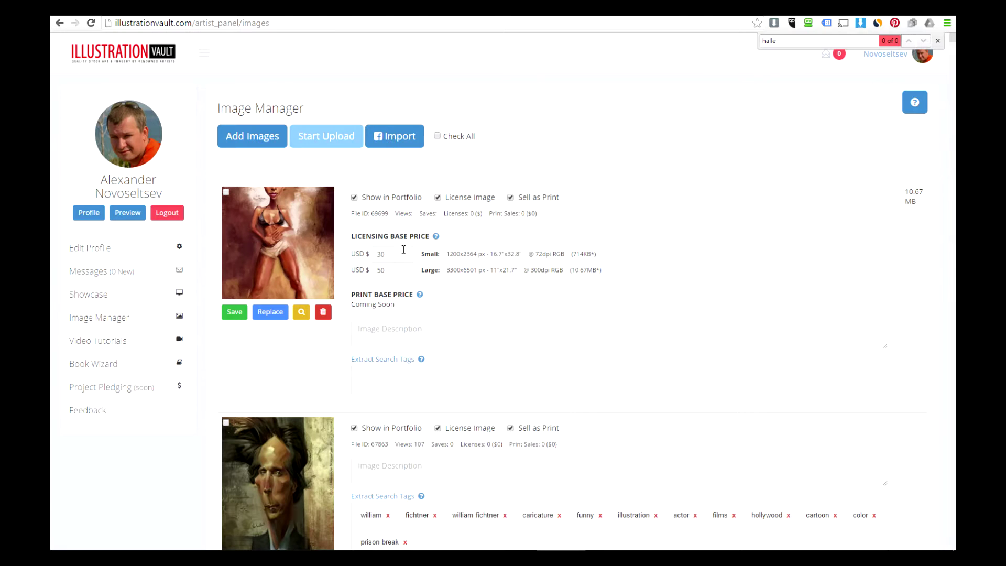
- Set the new image's Large licensing base price to 100 USD and save it
{"action": "double_click", "coordinate": [398, 254]}
{"action": "key", "text": "Tab"}
{"action": "type", "text": "100"}
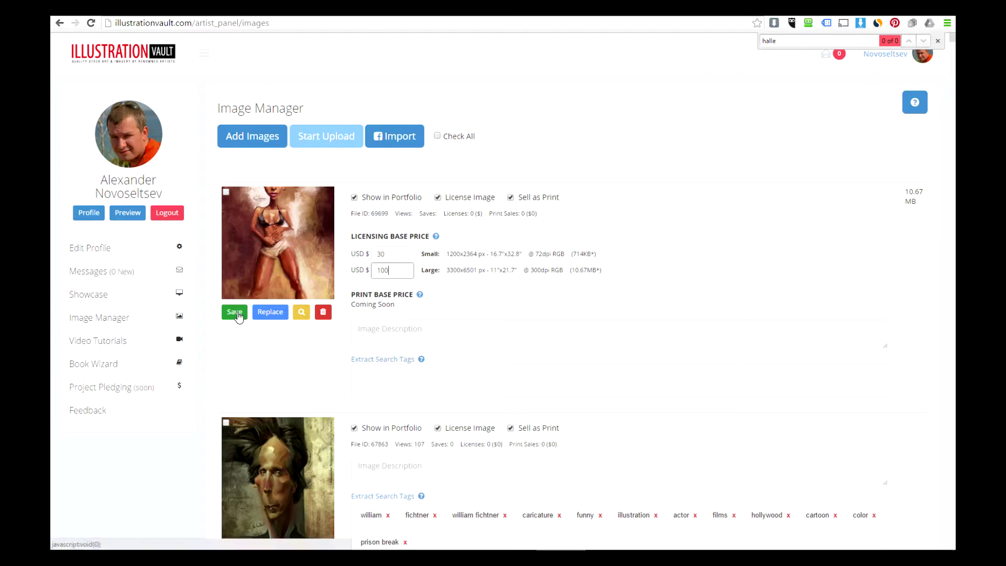
{"action": "left_click", "coordinate": [238, 314]}
- Open the image's public page, add the Large version to the cart, and remove it from the cart
{"action": "left_click", "coordinate": [306, 318]}
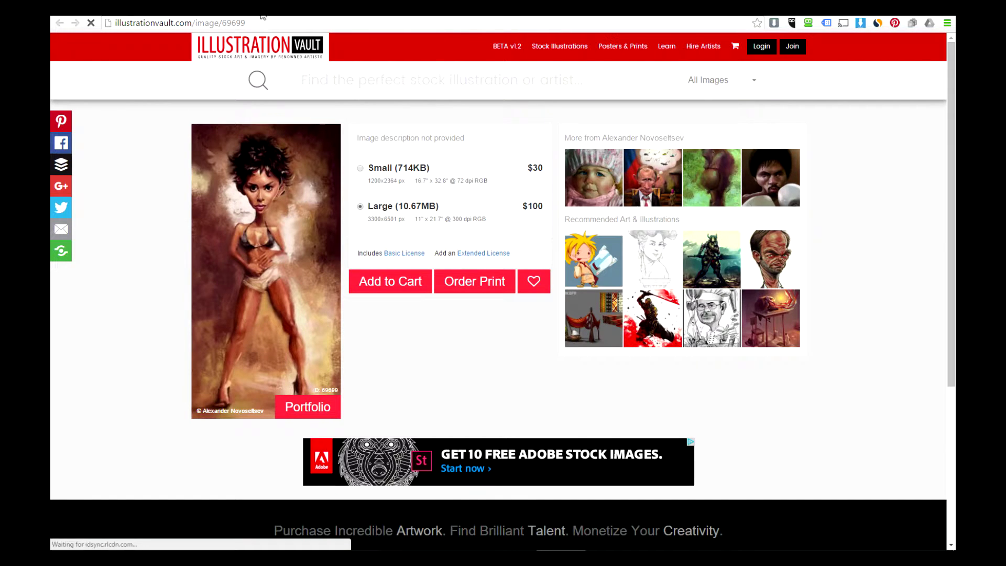
{"action": "left_click", "coordinate": [388, 294]}
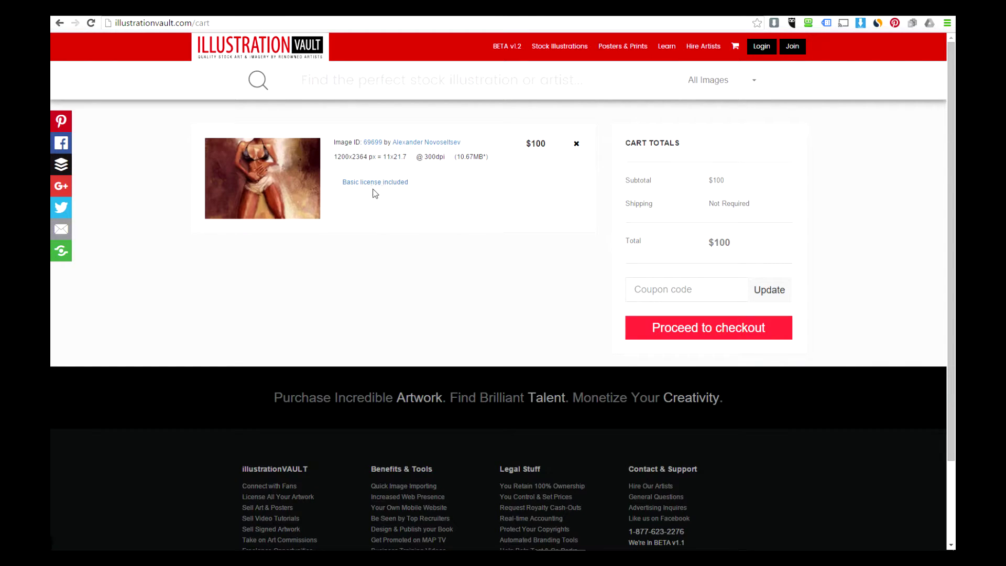
{"action": "left_click", "coordinate": [576, 143]}
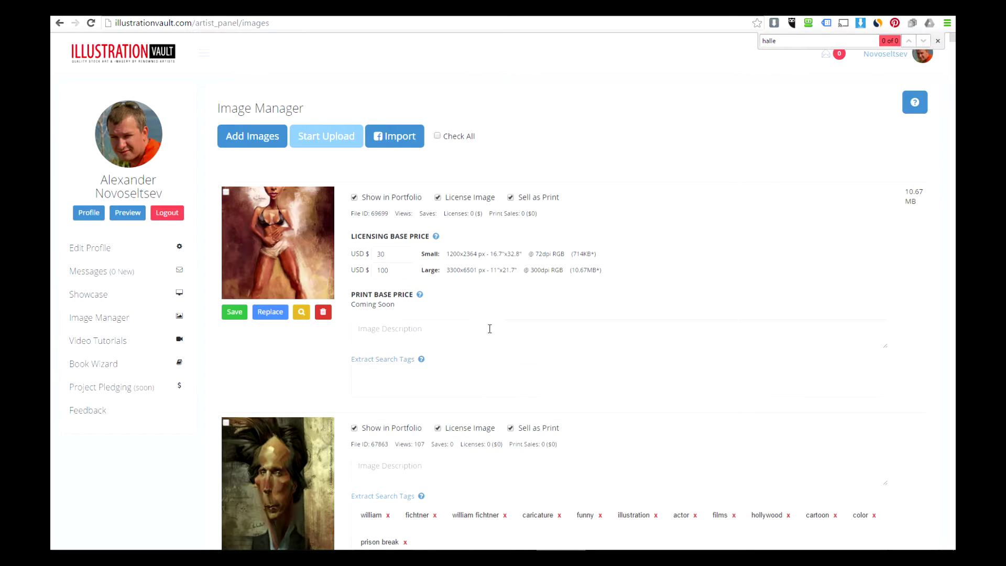
- Extract search tags for the new image and remove the halleberry2 tag
{"action": "left_click", "coordinate": [375, 374]}
{"action": "left_click", "coordinate": [398, 366]}
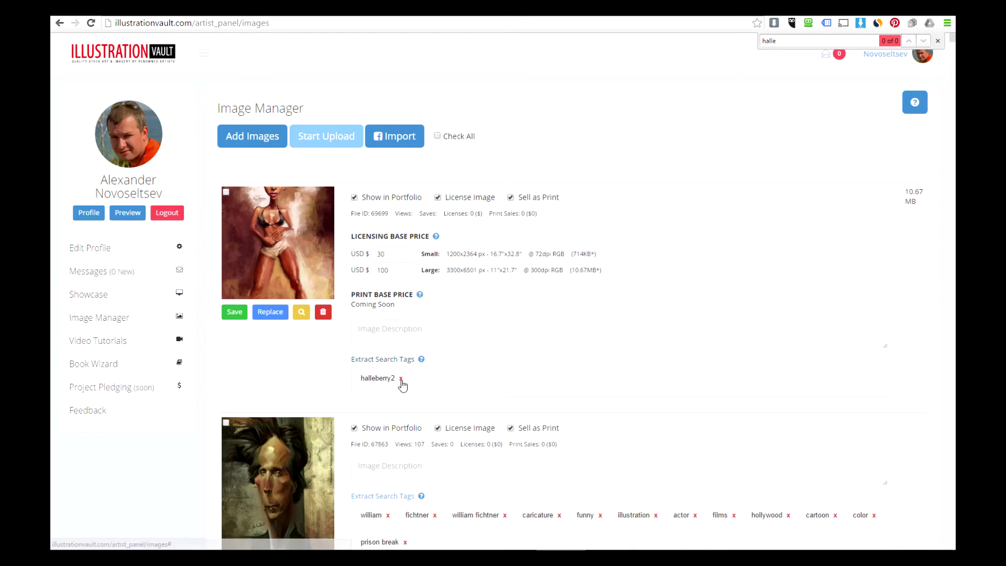
{"action": "left_click", "coordinate": [401, 379]}
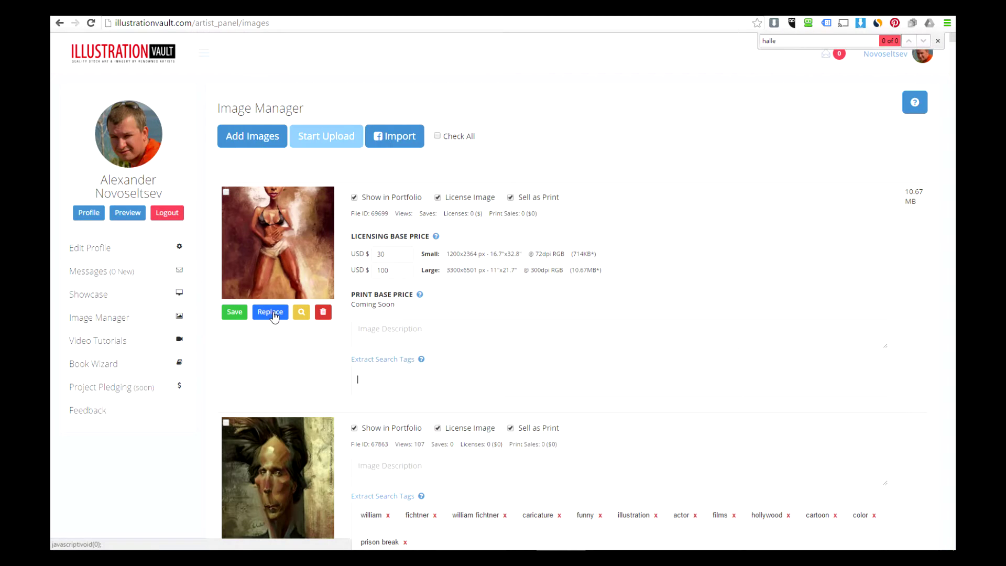
- View the Replace Image options and the image's public page, closing each one to return to the Image Manager
{"action": "left_click", "coordinate": [270, 312]}
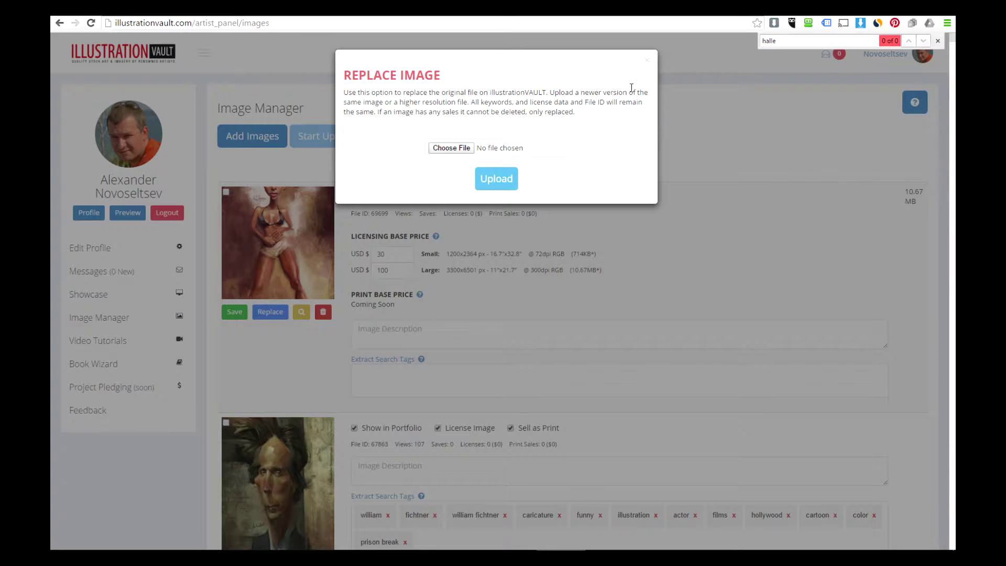
{"action": "left_click", "coordinate": [647, 62]}
{"action": "left_click", "coordinate": [300, 312]}
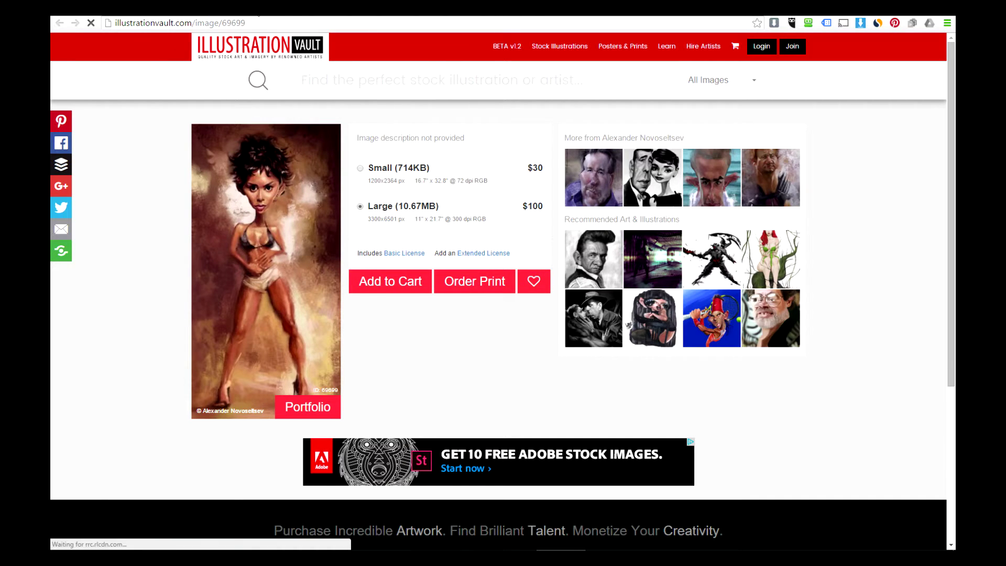
{"action": "key", "text": "ctrl+w"}
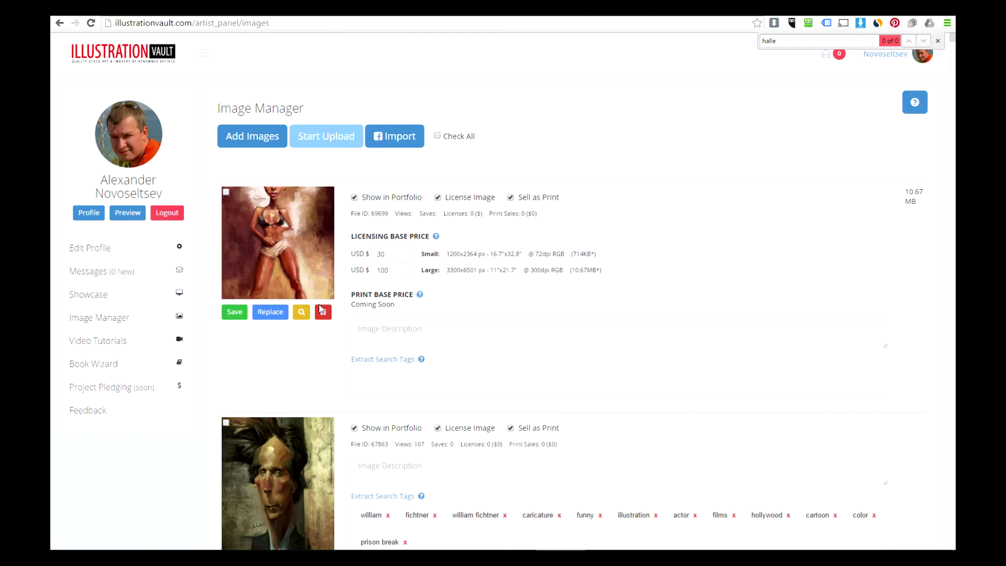
- Start replacing the new image and begin renaming halleberry2.jpg with the artist's hyphenated name followed by "-character-designer-artist-illustrator-"
{"action": "left_click", "coordinate": [265, 312]}
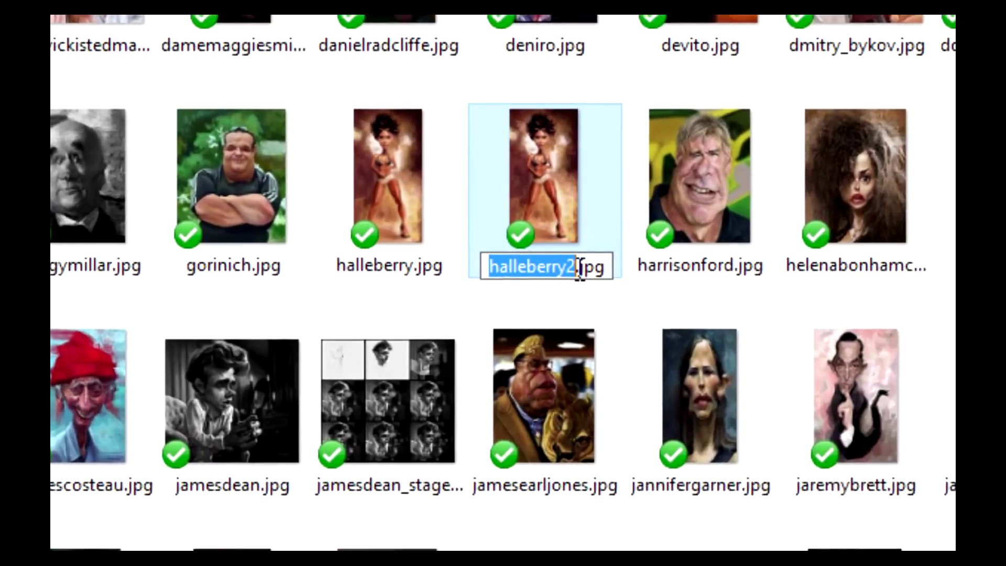
{"action": "type", "text": "alexander-no"}
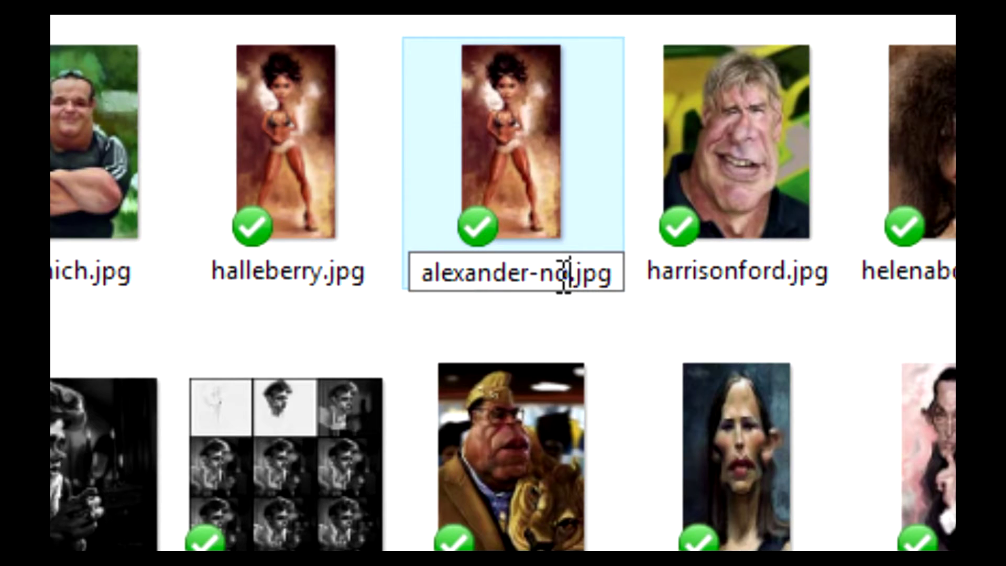
{"action": "type", "text": "voseltsev"}
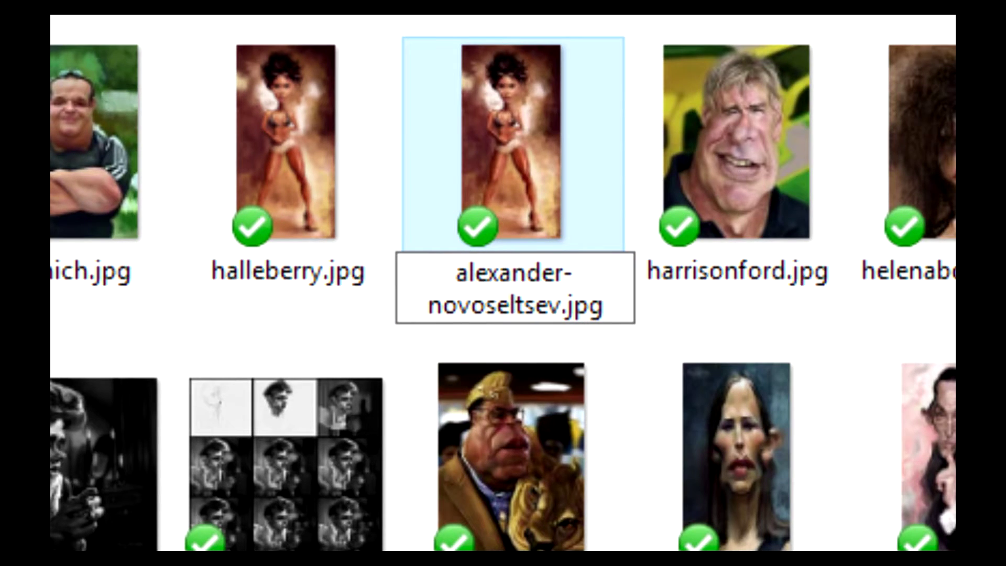
{"action": "type", "text": "-"}
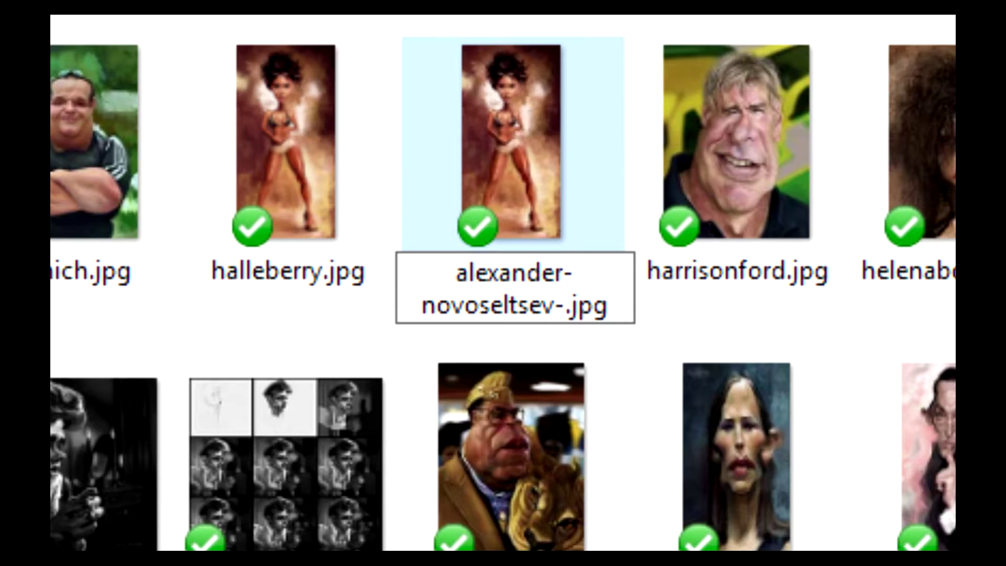
{"action": "type", "text": "ch"}
{"action": "type", "text": "aracter-desig"}
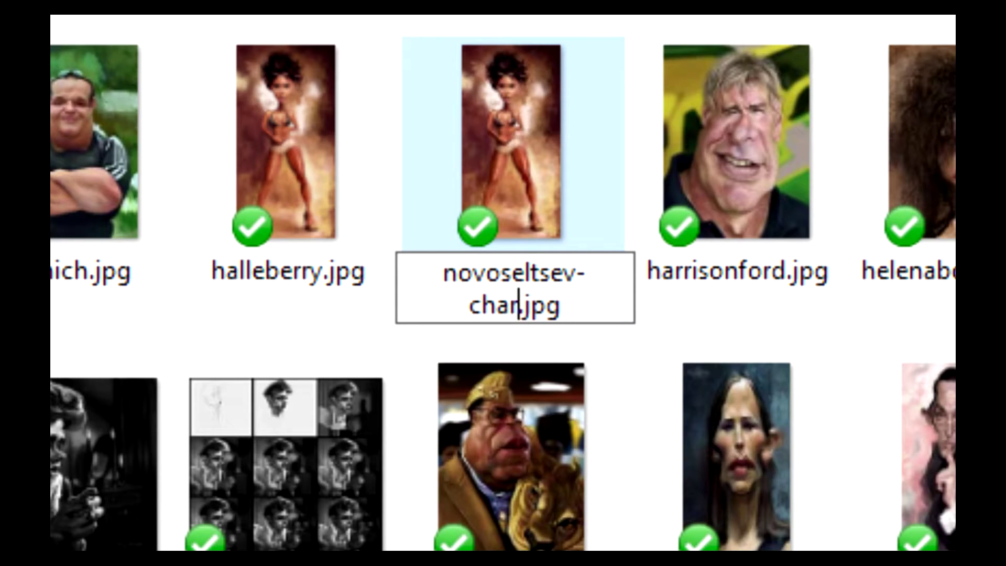
{"action": "type", "text": "ner-"}
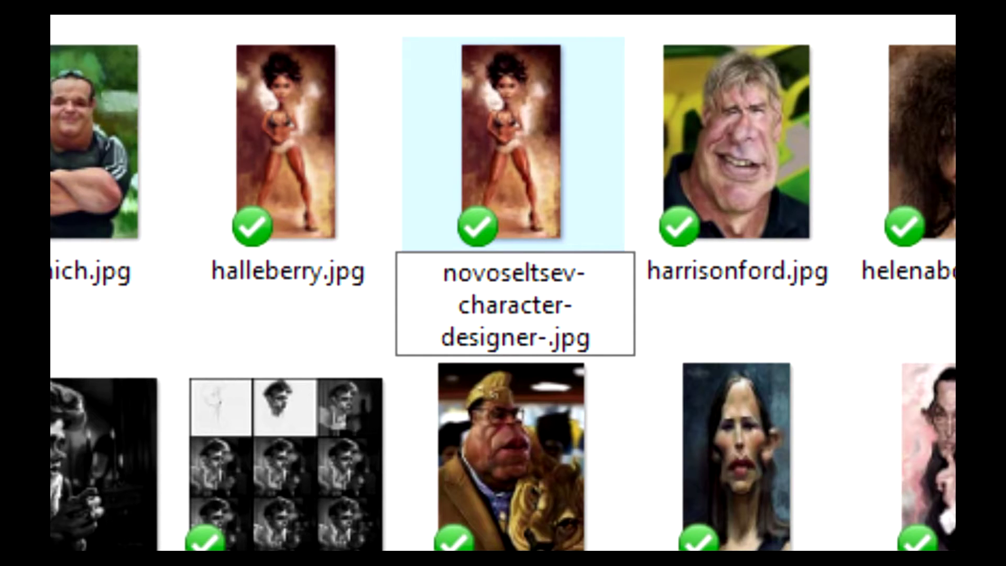
{"action": "type", "text": "artist-"}
{"action": "type", "text": "illustrator-"}
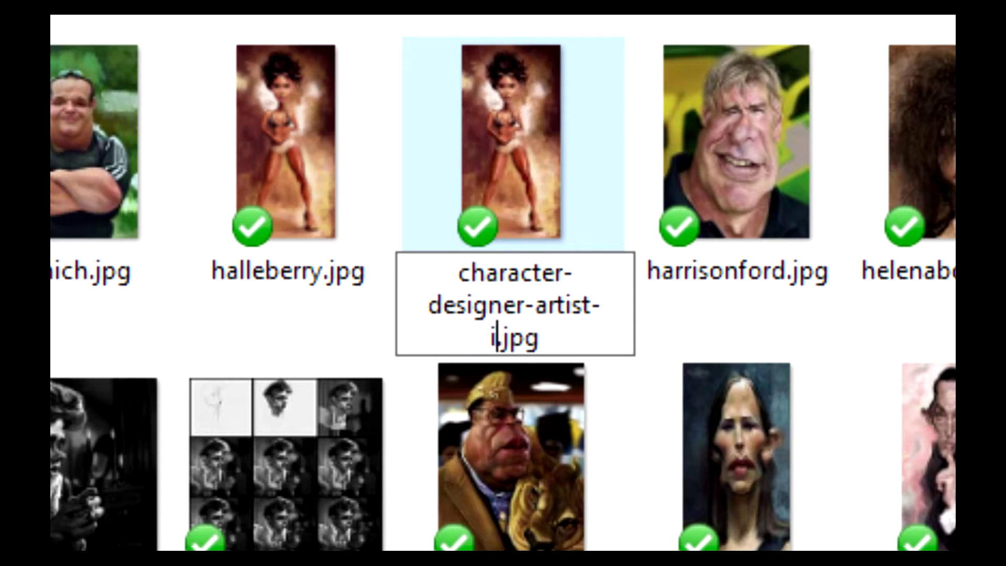
- Append "illustrationvault-halle-berry-bikini-sexy-black" to the file name, keeping the .jpg extension
{"action": "type", "text": "illustratoi"}
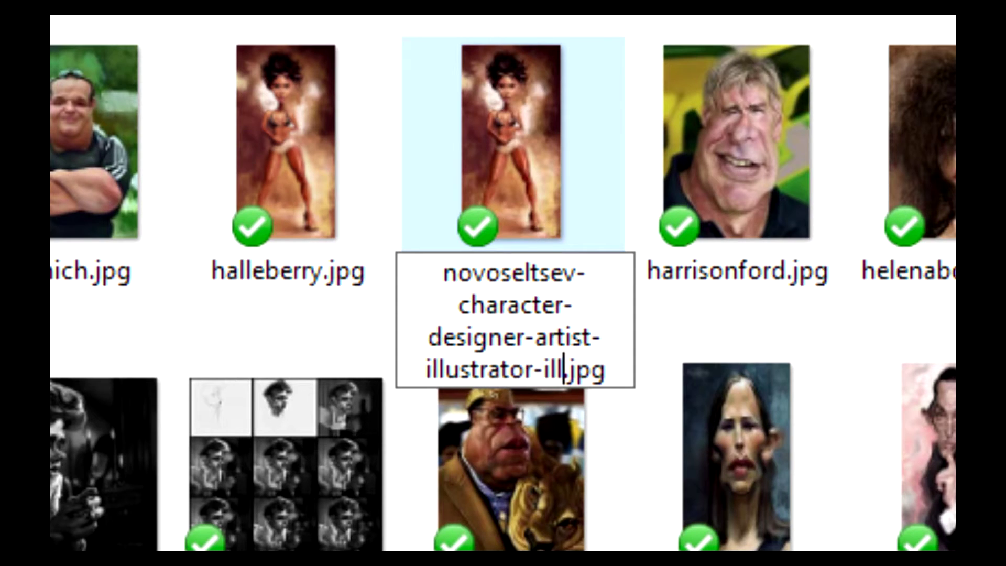
{"action": "key", "text": "BackSpace"}
{"action": "key", "text": "BackSpace"}
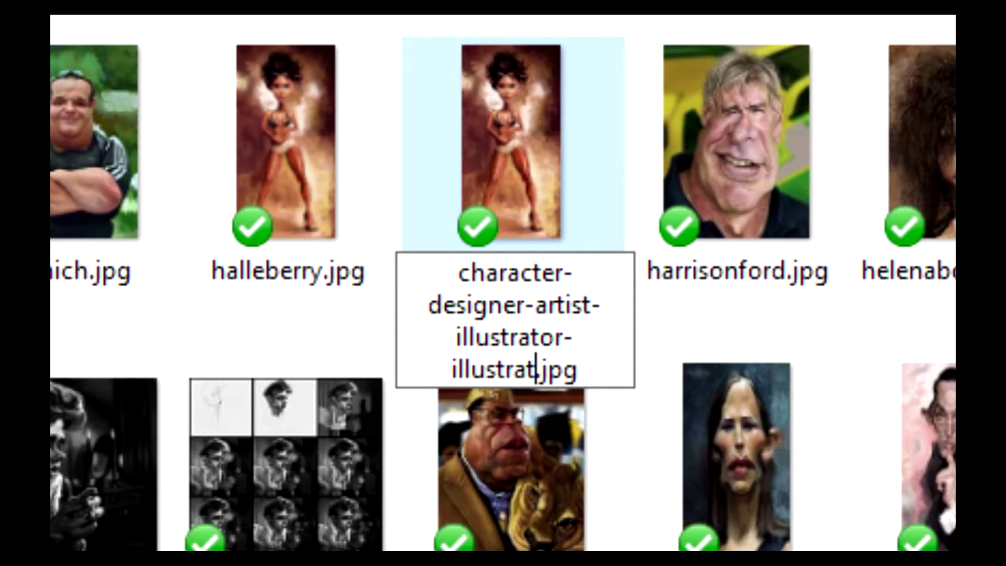
{"action": "type", "text": "ionvault"}
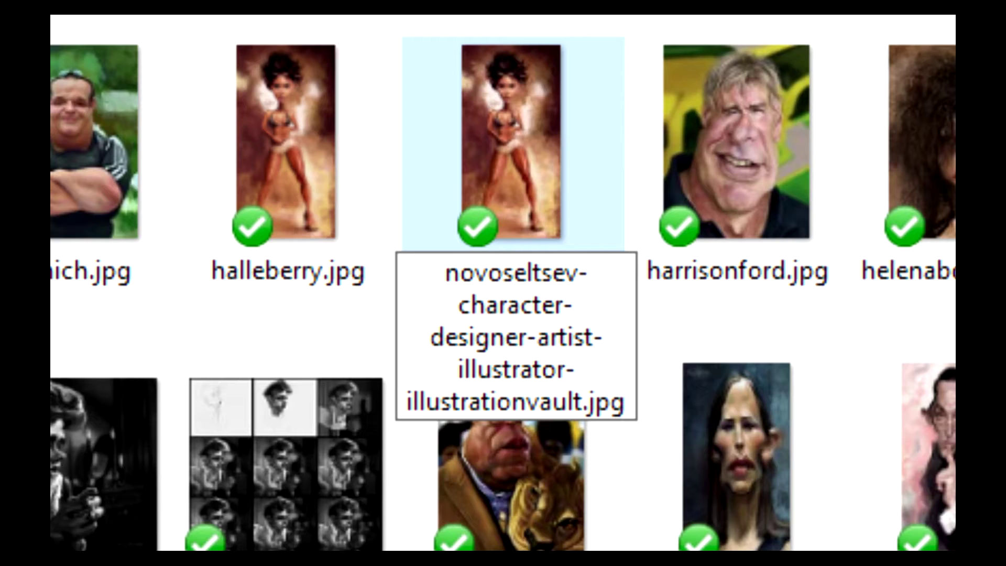
{"action": "type", "text": "-"}
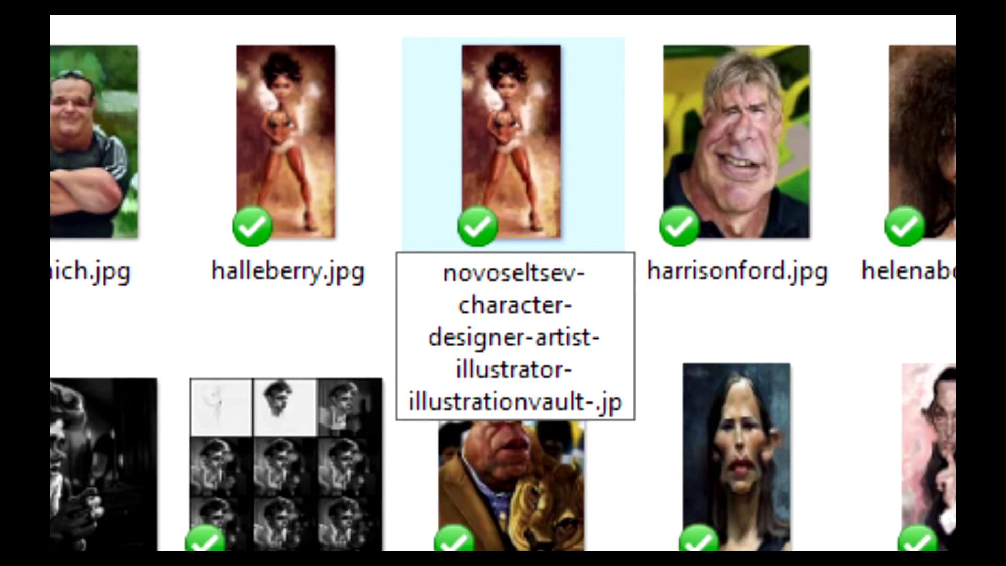
{"action": "type", "text": "halle-berry"}
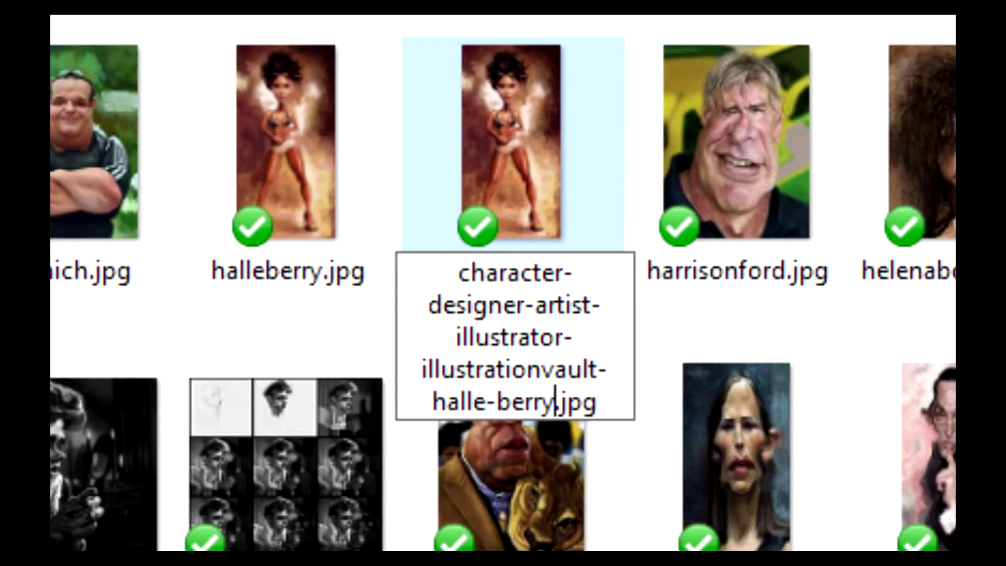
{"action": "type", "text": "-bikini"}
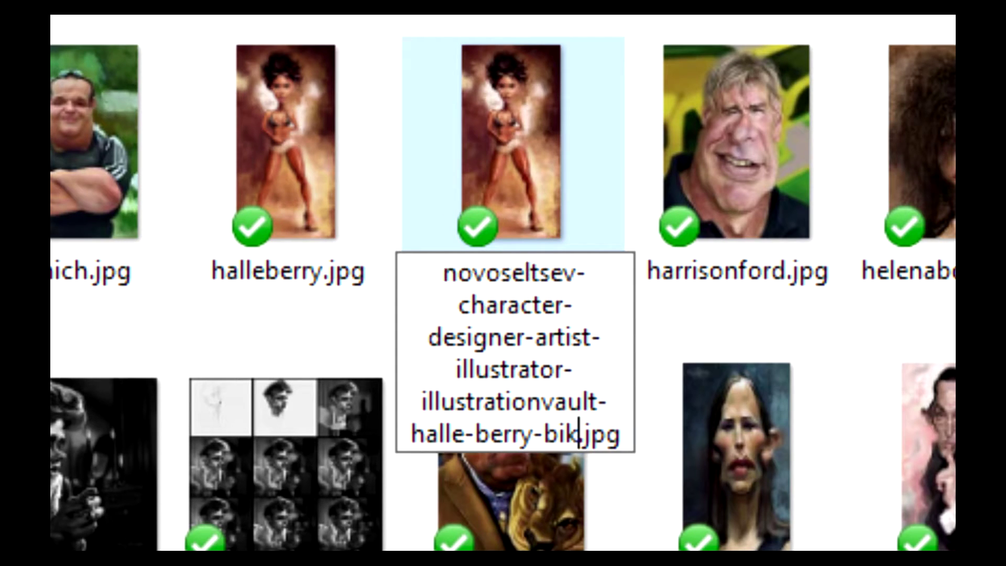
{"action": "type", "text": "-sexy-"}
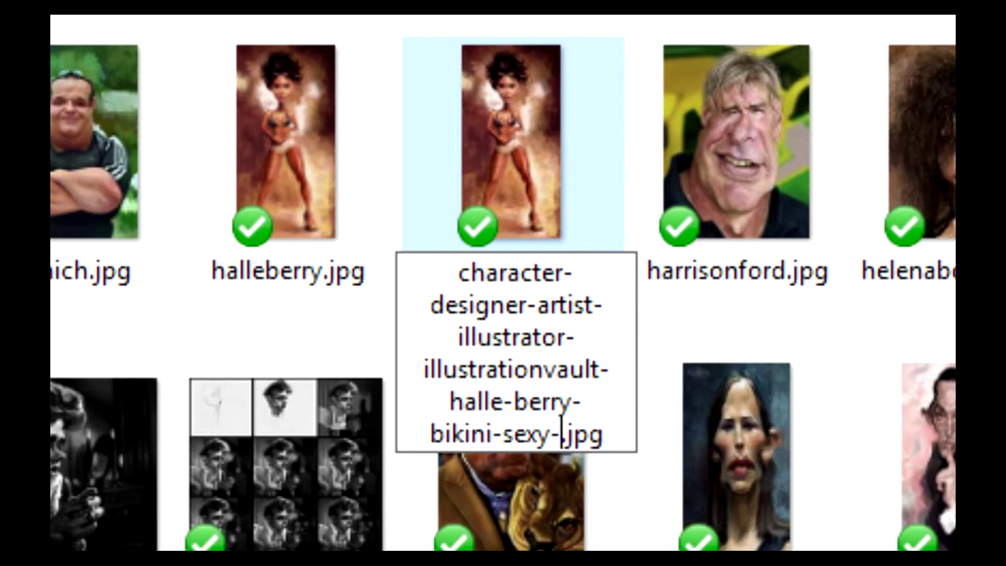
{"action": "type", "text": "black"}
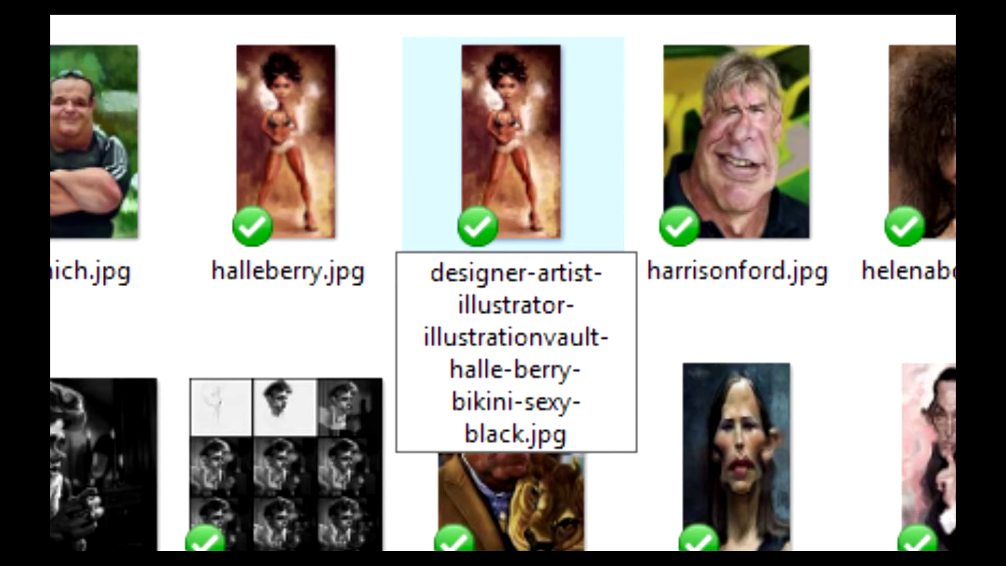
- Review the full keyword file name, choose the renamed file and upload it as the replacement image
{"action": "left_click_drag", "start_coordinate": [525, 434], "coordinate": [459, 265]}
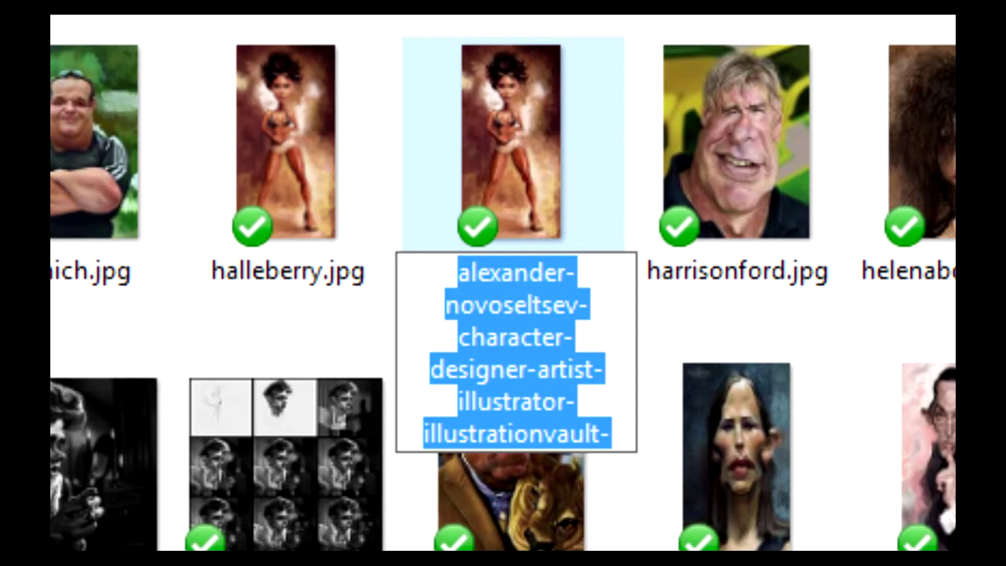
{"action": "left_click", "coordinate": [460, 303]}
{"action": "key", "text": "Down"}
{"action": "key", "text": "Down"}
{"action": "key", "text": "Down"}
{"action": "key", "text": "Down"}
{"action": "key", "text": "Down"}
{"action": "key", "text": "Down"}
{"action": "key", "text": "Down"}
{"action": "key", "text": "Right"}
{"action": "key", "text": "Right"}
{"action": "key", "text": "Right"}
{"action": "key", "text": "Right"}
{"action": "key", "text": "Right"}
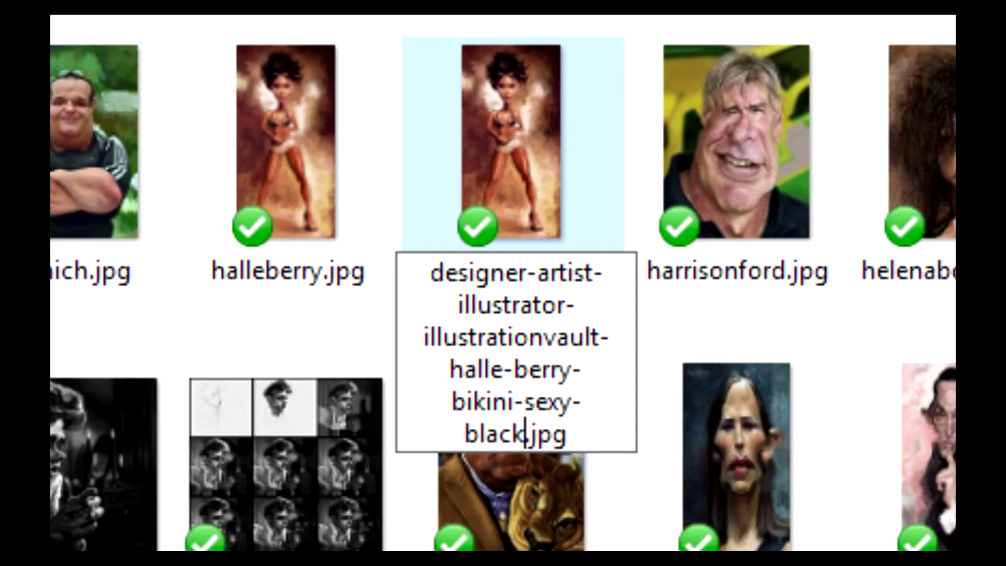
{"action": "key", "text": "Return"}
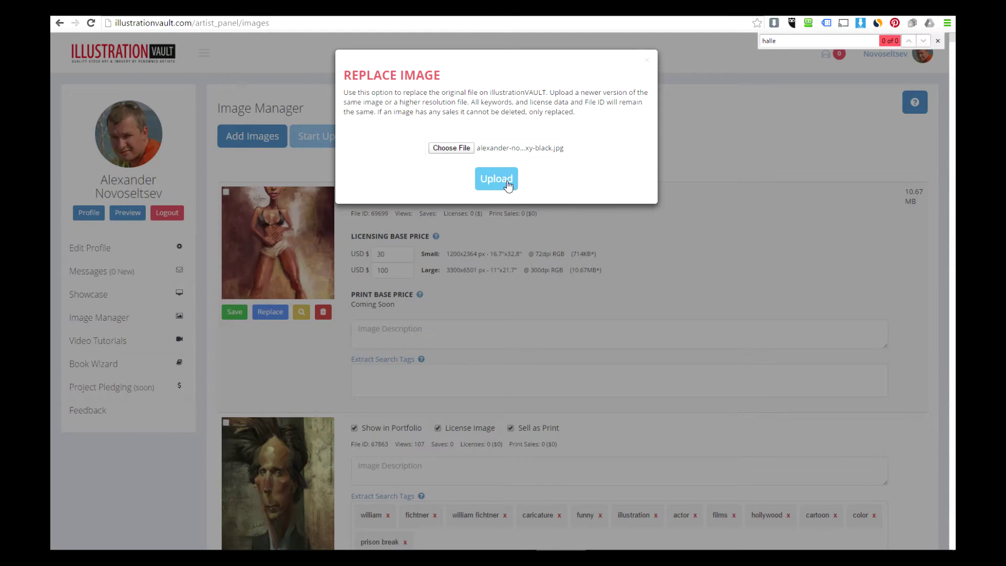
{"action": "left_click", "coordinate": [508, 184]}
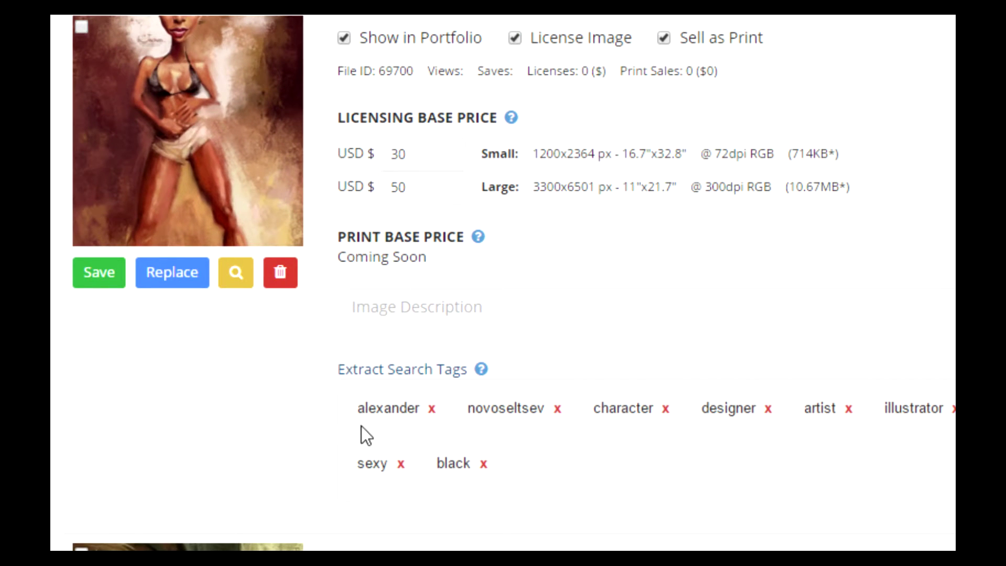
- Add "female" and "african american" to the new image's search tags
{"action": "left_click", "coordinate": [599, 466]}
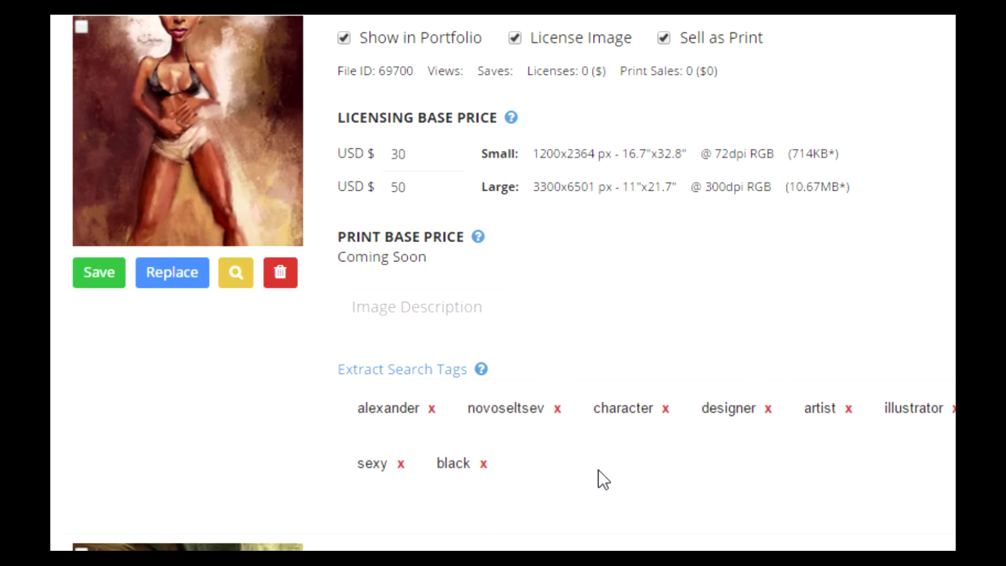
{"action": "type", "text": "female"}
{"action": "key", "text": "Return"}
{"action": "type", "text": "a"}
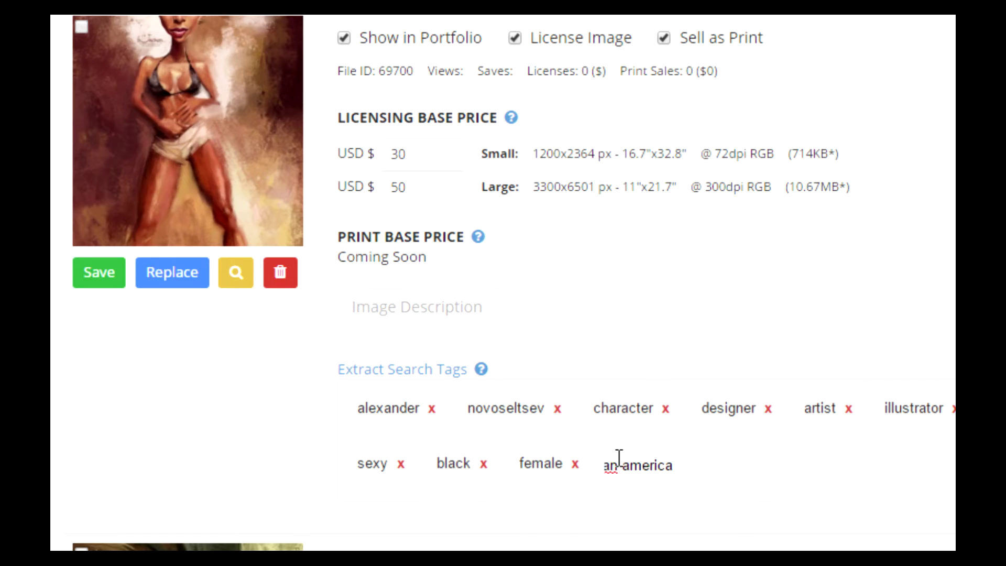
{"action": "type", "text": "frican american"}
{"action": "key", "text": "Return"}
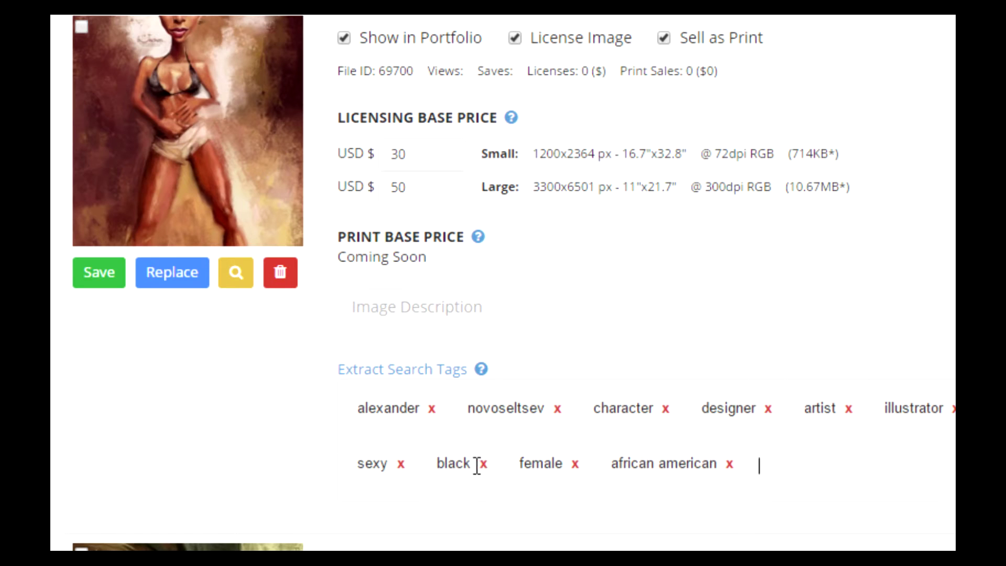
- Enter the image description "Full Body Portrait of sexy actress Halle Berry in bikini"
{"action": "left_click", "coordinate": [403, 312]}
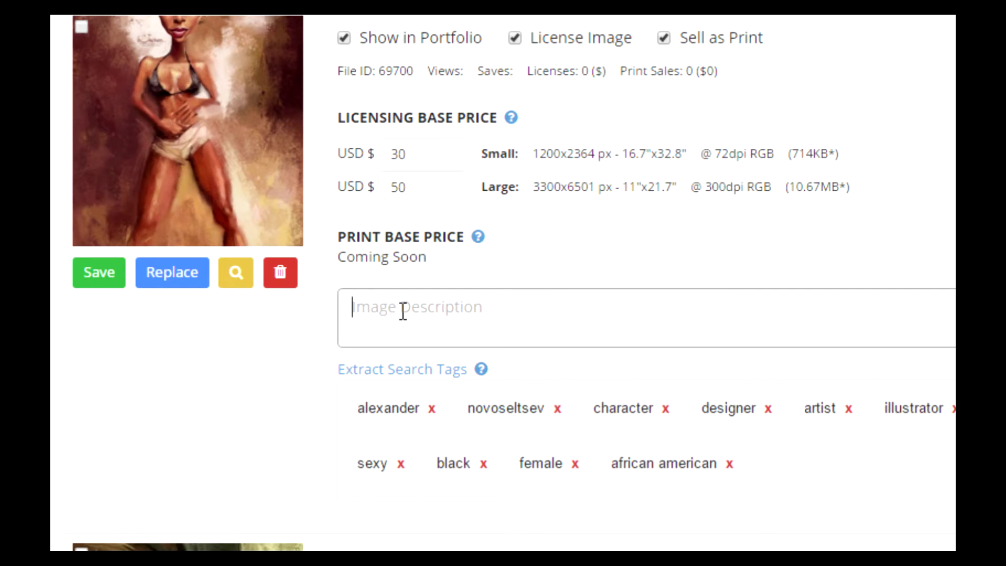
{"action": "type", "text": "Full Body "}
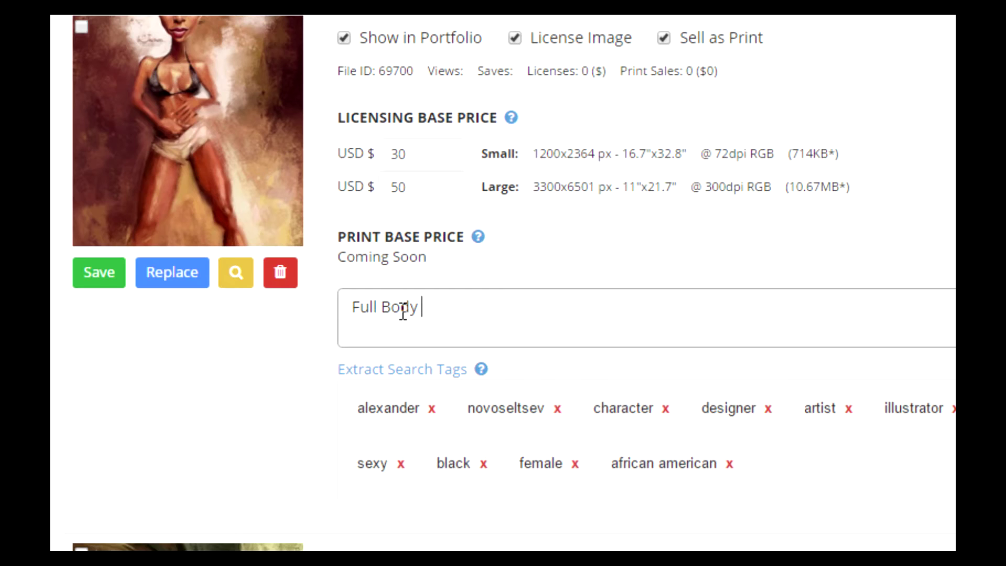
{"action": "type", "text": "Portrait of sexy "}
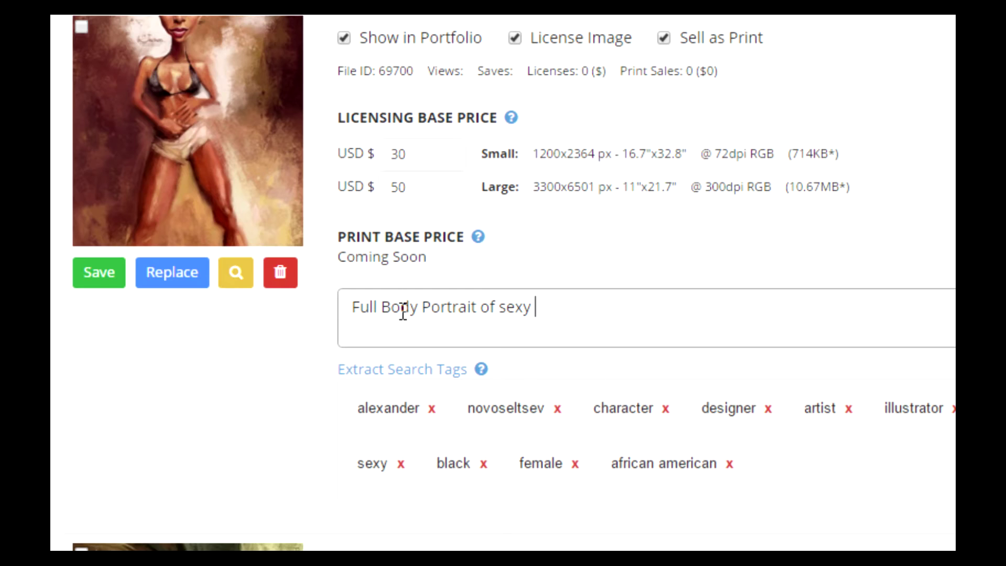
{"action": "type", "text": "actress Halle Berry in bikini"}
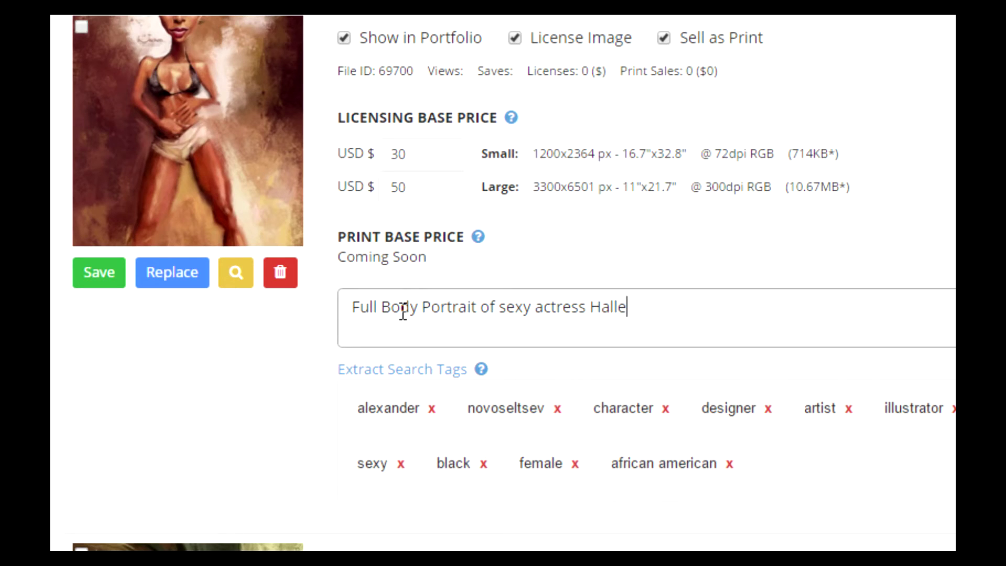
{"action": "key", "text": "Tab"}
- Set the licensing base price to 50 USD for Small and 100 USD for Large, and save the image
{"action": "left_click", "coordinate": [434, 157]}
{"action": "type", "text": "50"}
{"action": "key", "text": "Tab"}
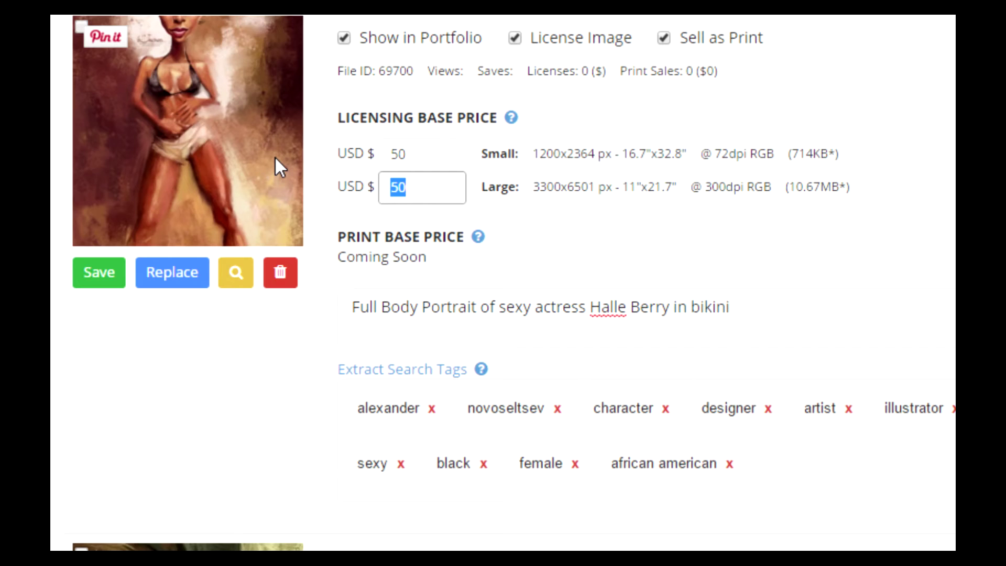
{"action": "type", "text": "100"}
{"action": "left_click", "coordinate": [96, 281]}
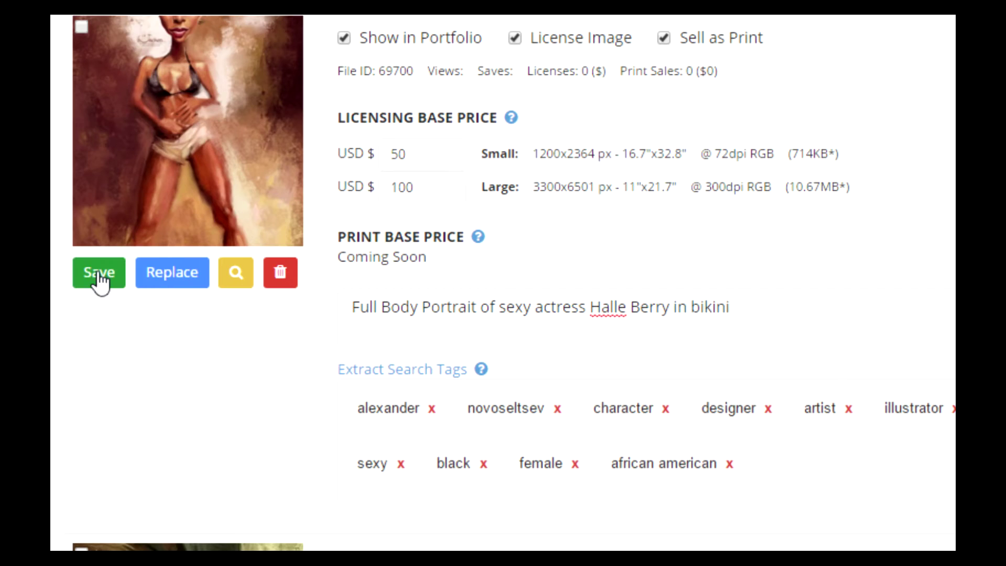
- View the image's public page and browse the illustrations that share its "sexy" tag
{"action": "left_click", "coordinate": [236, 281]}
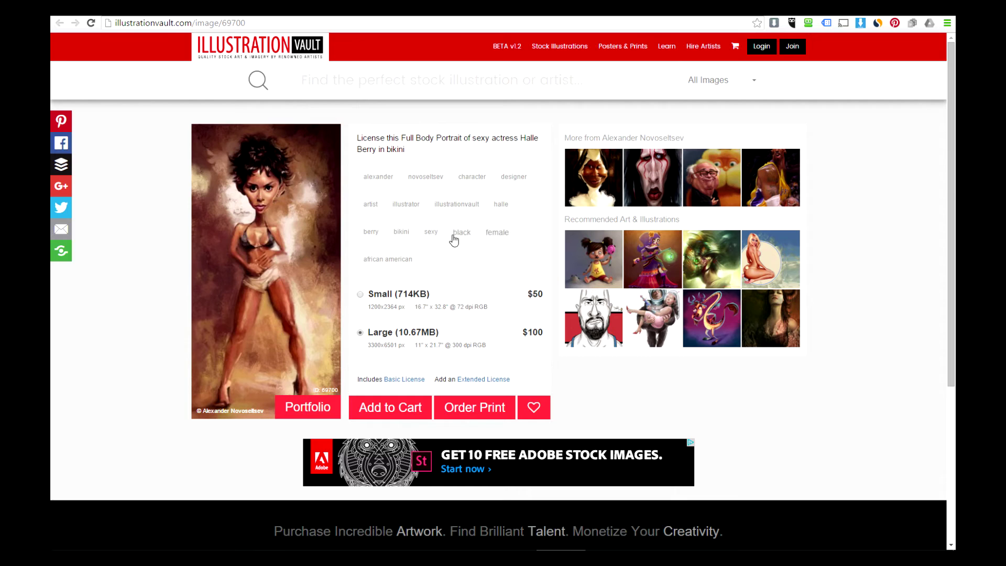
{"action": "left_click", "coordinate": [433, 234]}
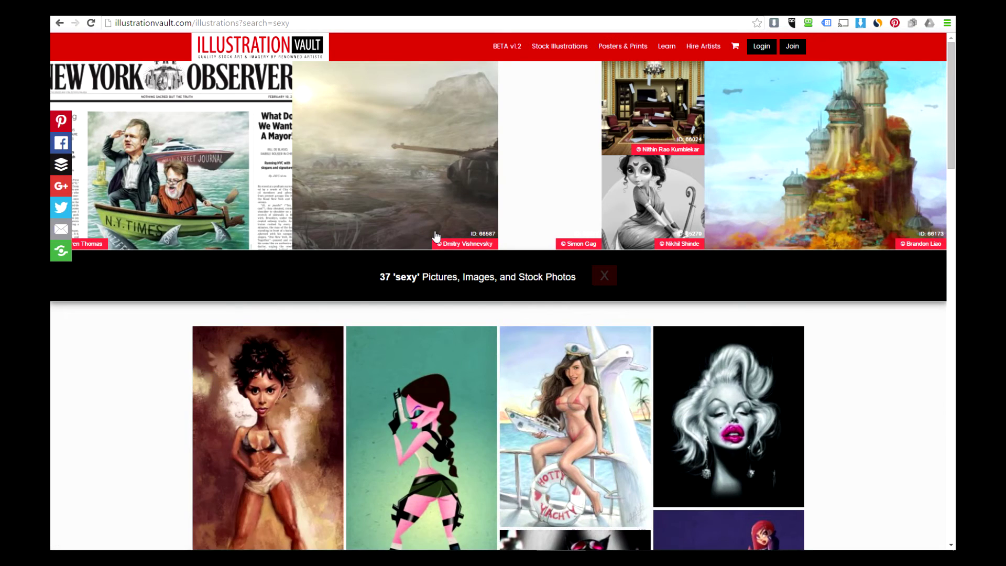
{"action": "scroll", "coordinate": [289, 157], "scroll_direction": "down", "scroll_amount": 3}
{"action": "mouse_move", "coordinate": [255, 216]}
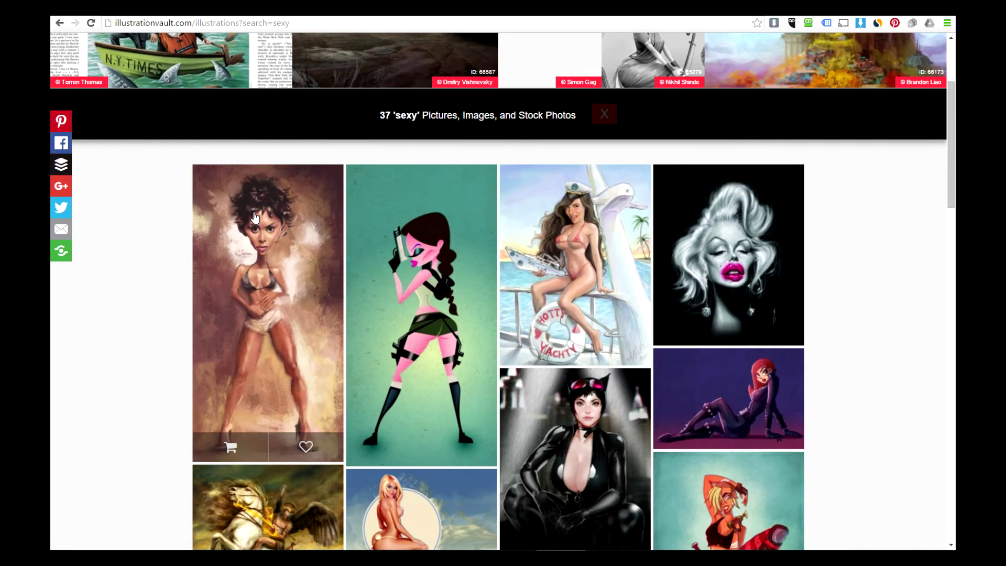
{"action": "scroll", "coordinate": [256, 224], "scroll_direction": "down", "scroll_amount": 2}
{"action": "scroll", "coordinate": [445, 288], "scroll_direction": "up", "scroll_amount": 5}
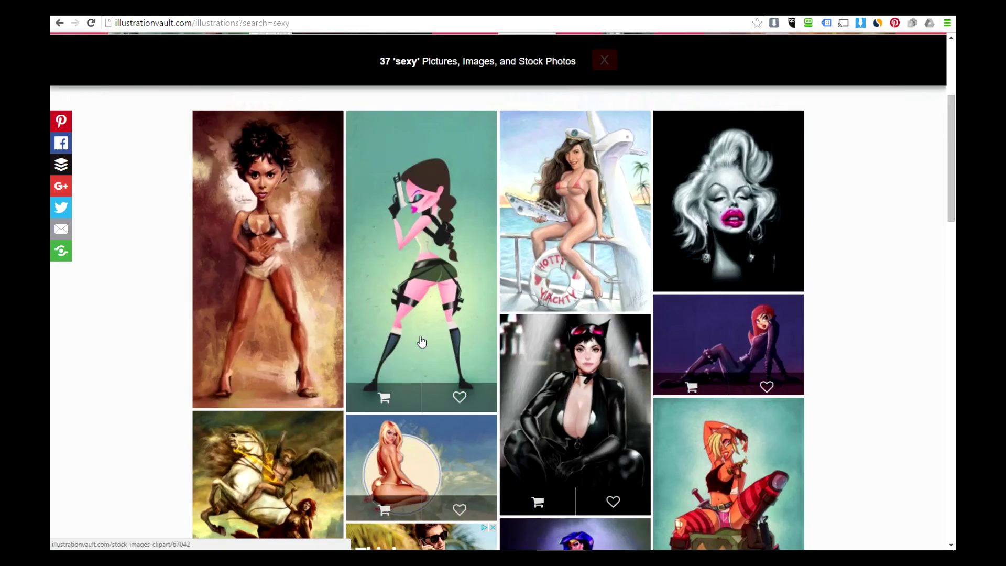
- Clear the tag search and check the search suggestions for "halle" and "berry"
{"action": "left_click", "coordinate": [605, 275]}
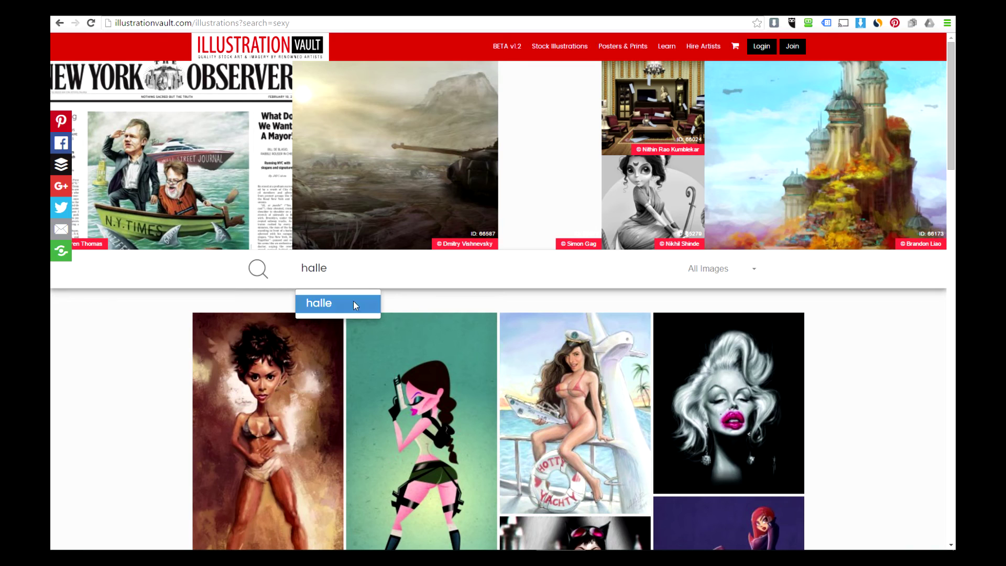
{"action": "left_click_drag", "start_coordinate": [341, 271], "coordinate": [227, 283]}
{"action": "type", "text": "ber"}
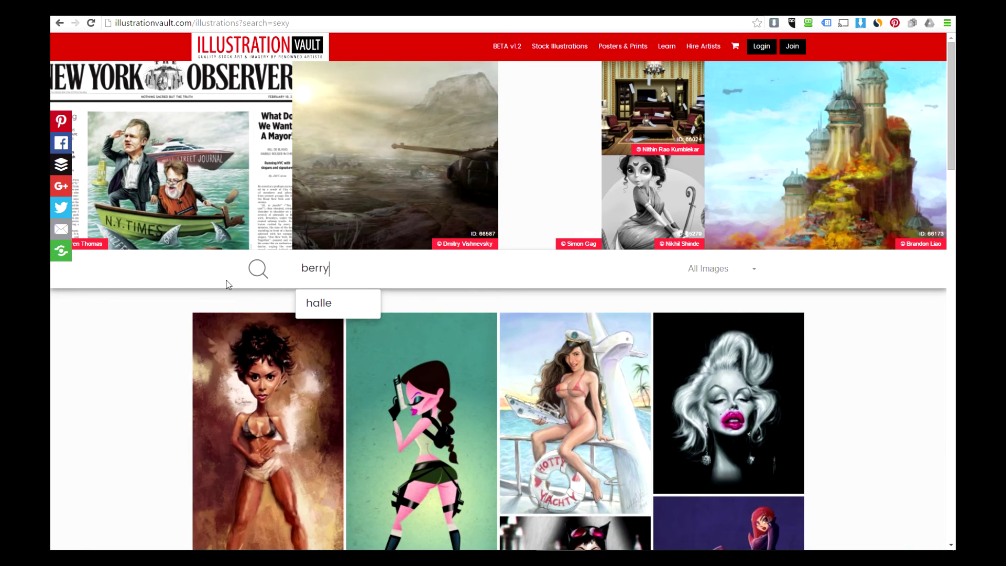
{"action": "type", "text": "ry"}
{"action": "left_click", "coordinate": [316, 314]}
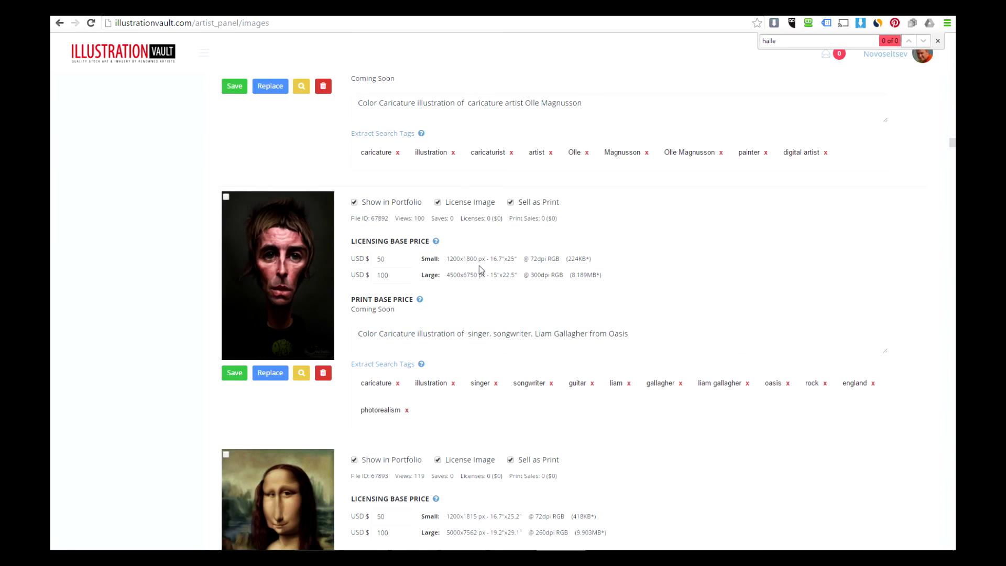
- Look through the portfolio images in the Image Manager and return to the newly added image
{"action": "scroll", "coordinate": [667, 294], "scroll_direction": "down", "scroll_amount": 10}
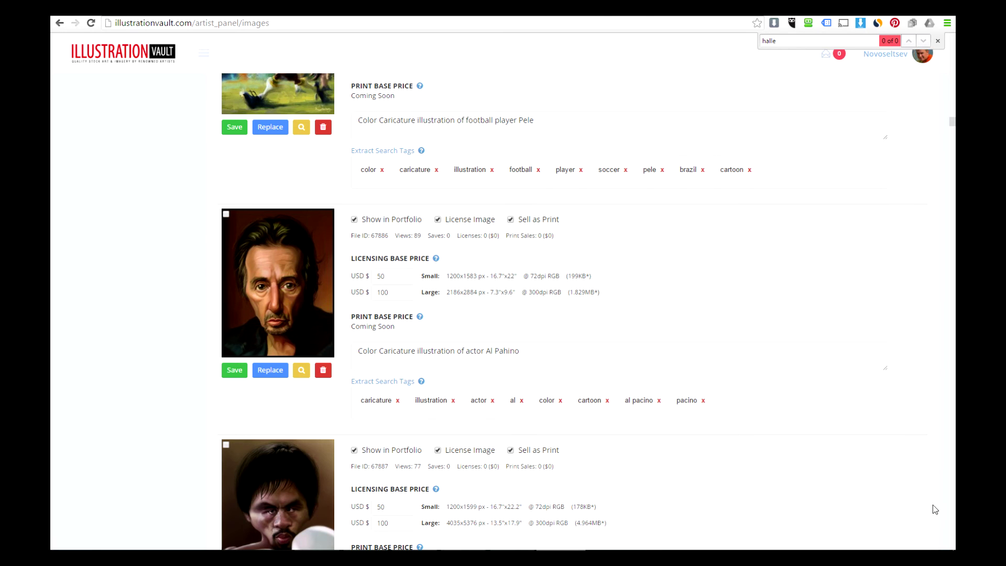
{"action": "left_click_drag", "start_coordinate": [952, 124], "coordinate": [952, 39]}
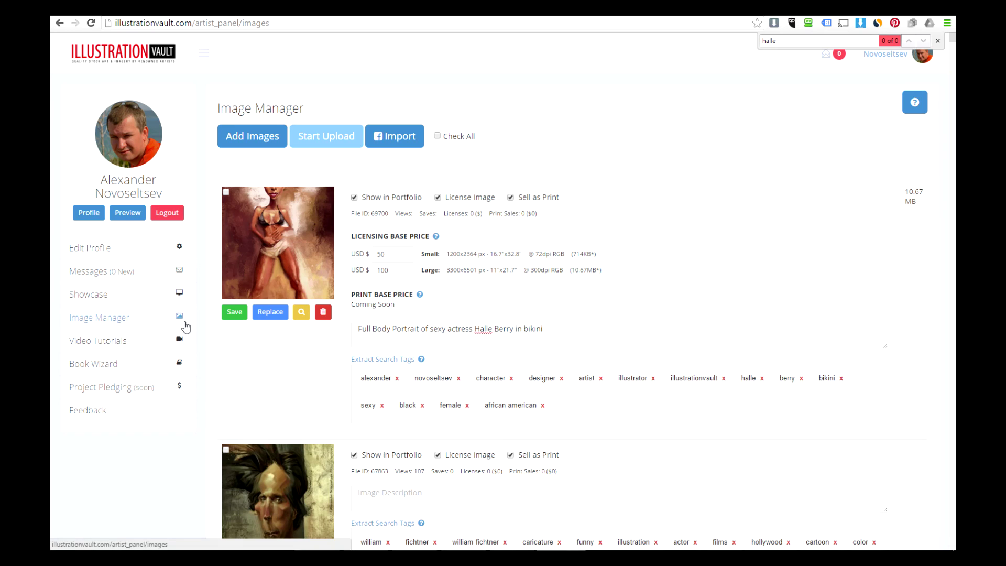